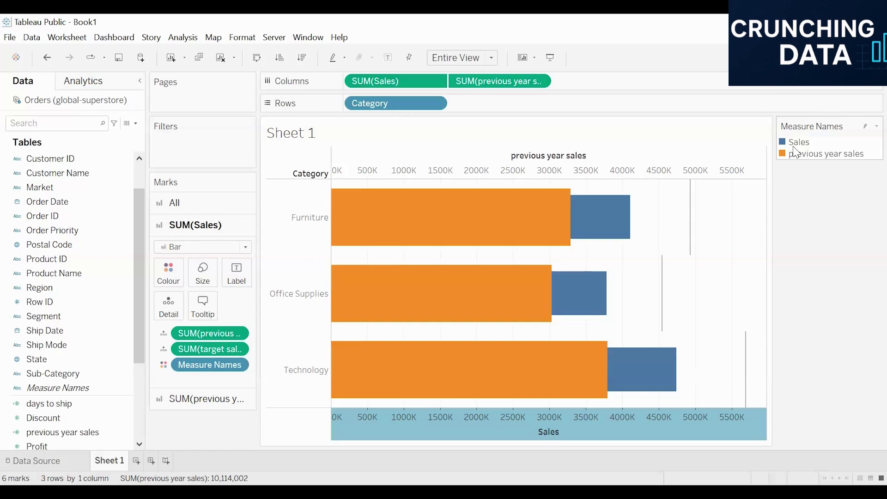
pyautogui.moveTo(691, 255)
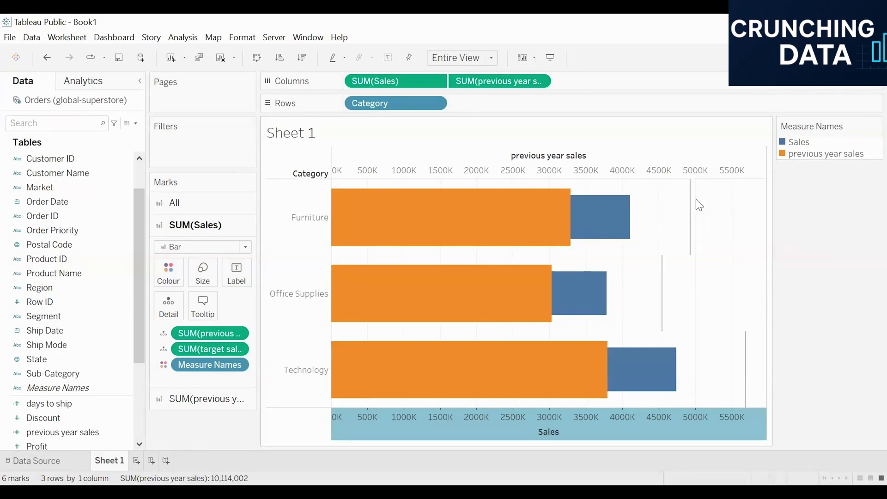
pyautogui.moveTo(601, 228)
pyautogui.moveTo(554, 230)
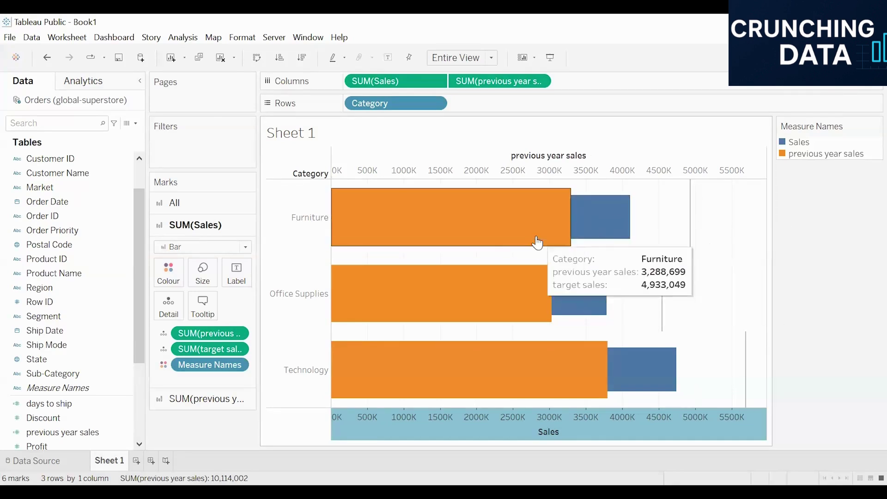
pyautogui.moveTo(617, 277)
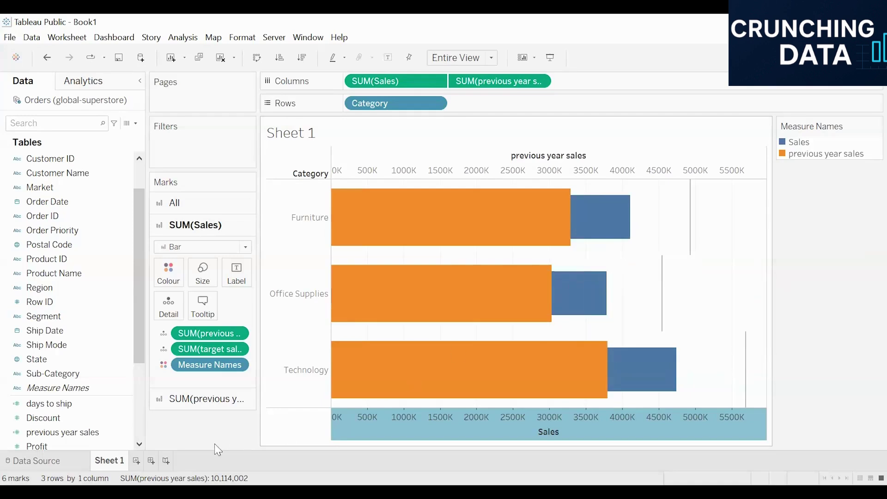
# Create a new blank worksheet and locate the Sales measure in the data fields
pyautogui.click(137, 461)
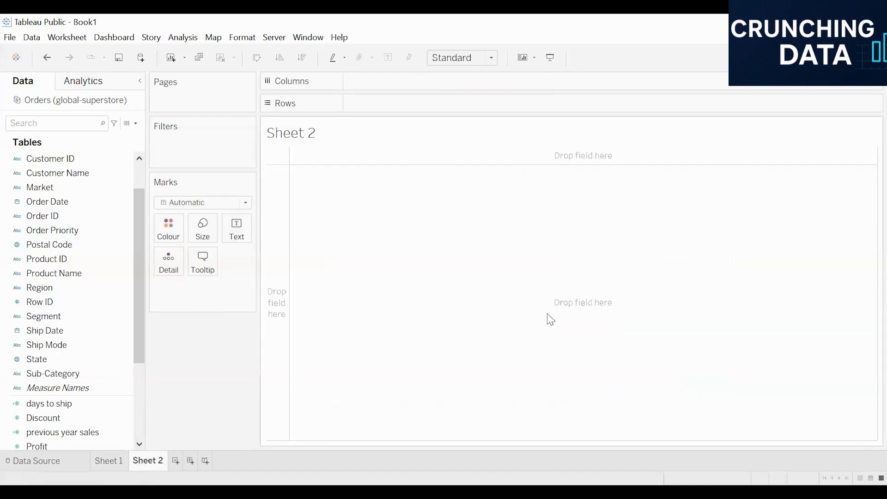
pyautogui.scroll(-3, 69, 333)
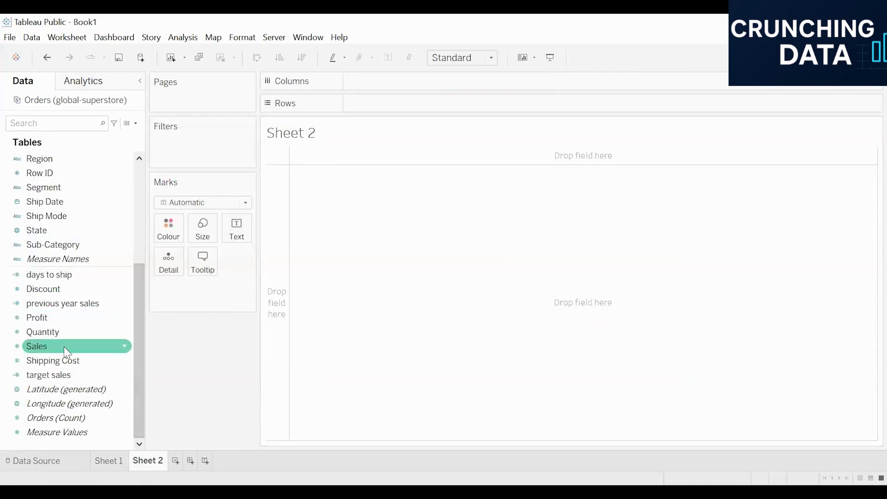
pyautogui.moveTo(74, 346); pyautogui.dragTo(661, 86)
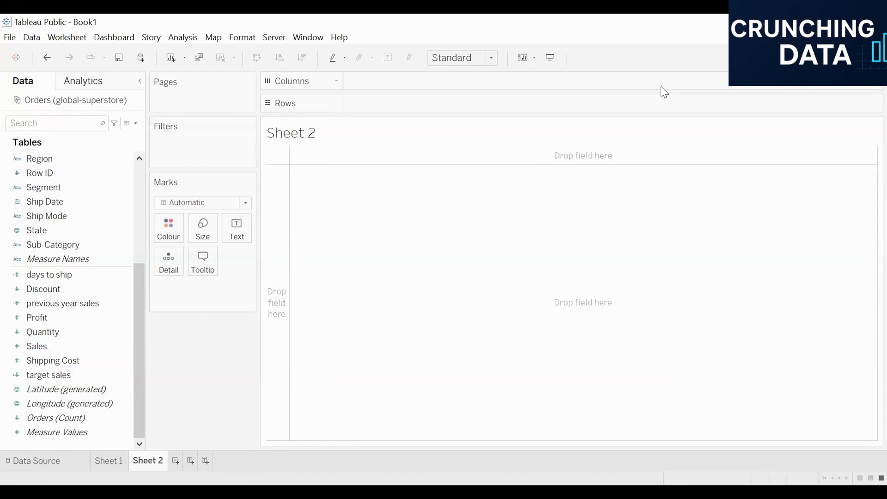
pyautogui.click(74, 346)
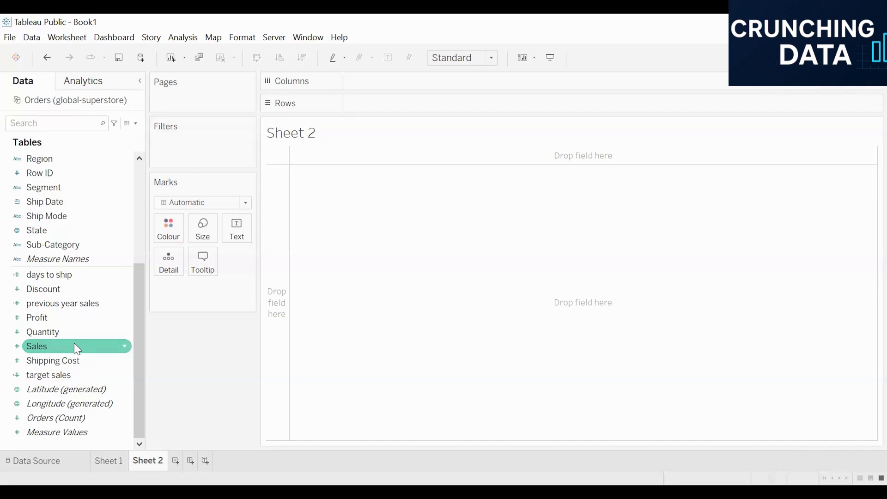
# Start a calculated field based on Sales and name it "sales done is previous year"
pyautogui.click(125, 347)
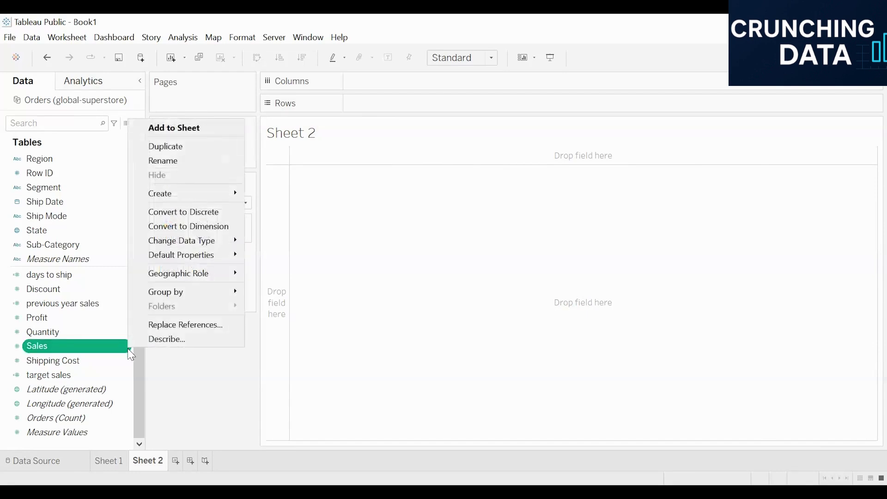
pyautogui.moveTo(231, 193)
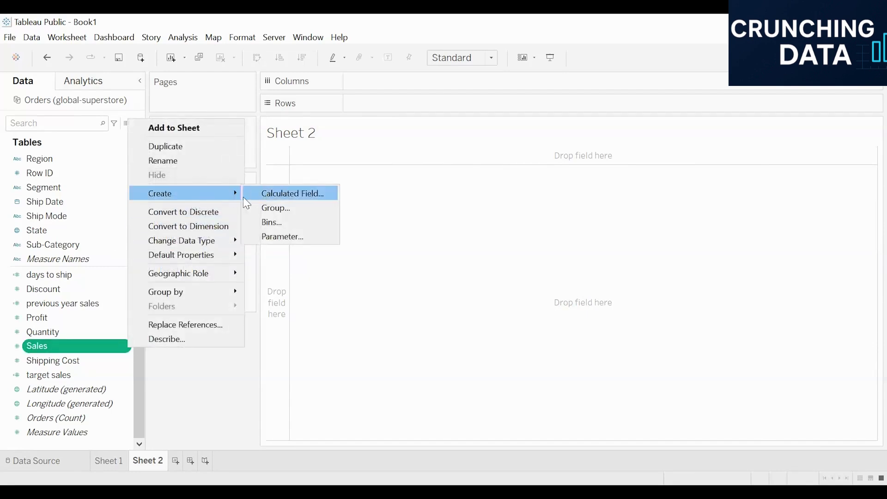
pyautogui.click(278, 195)
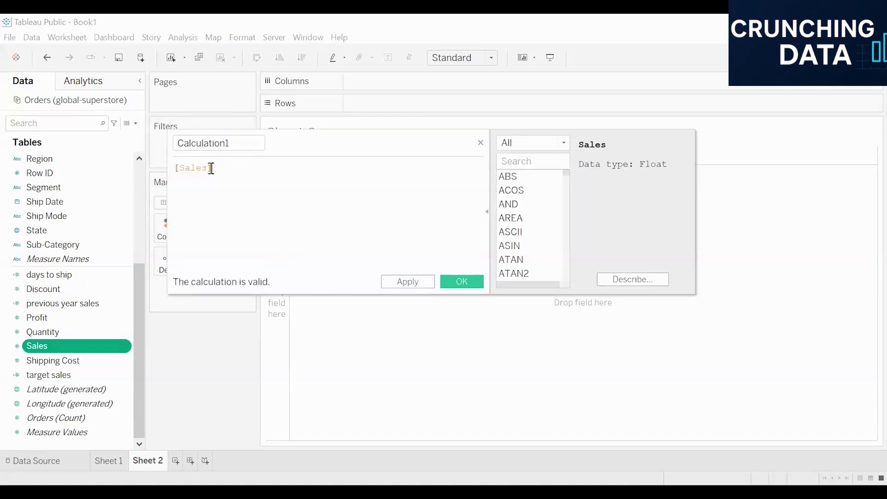
pyautogui.doubleClick(236, 145)
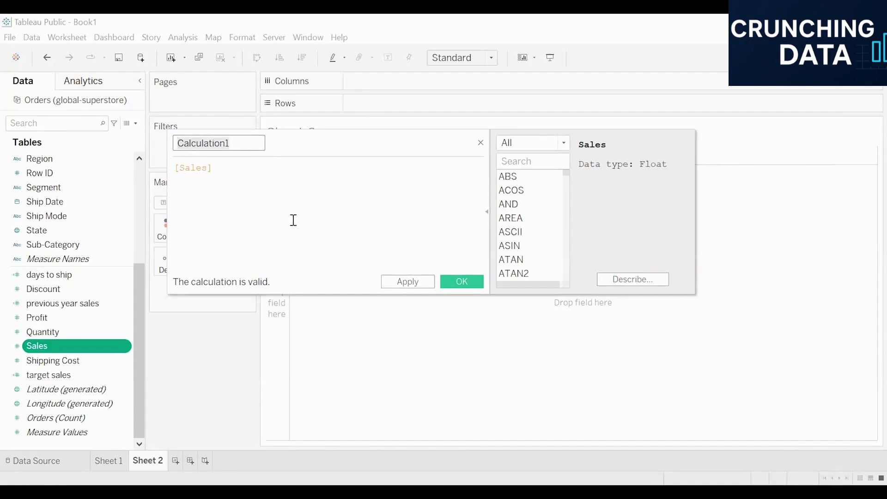
pyautogui.write('sales done i')
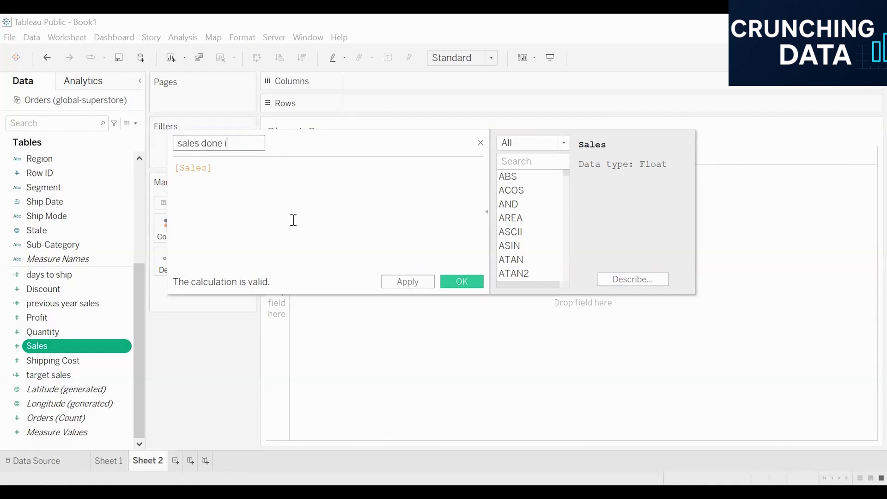
pyautogui.write('s previous ')
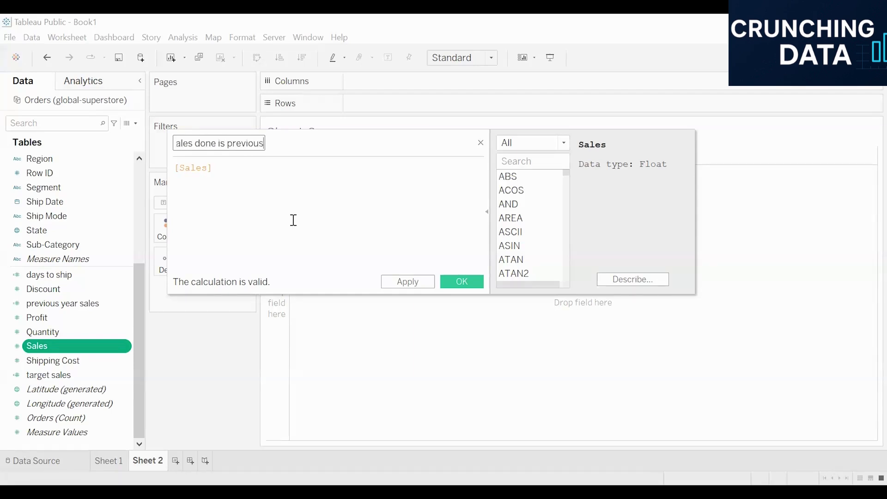
pyautogui.write('year')
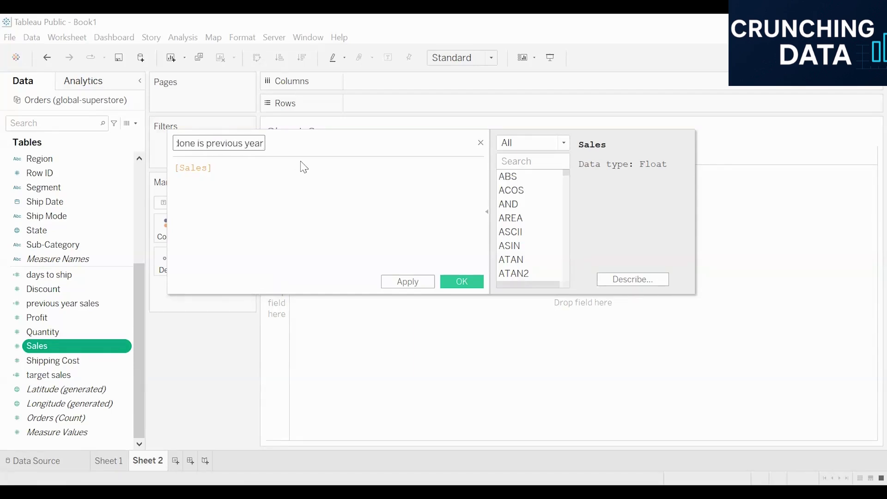
# Set the previous-year field's formula to [Sales]*0.8 and save the calculation
pyautogui.click(269, 178)
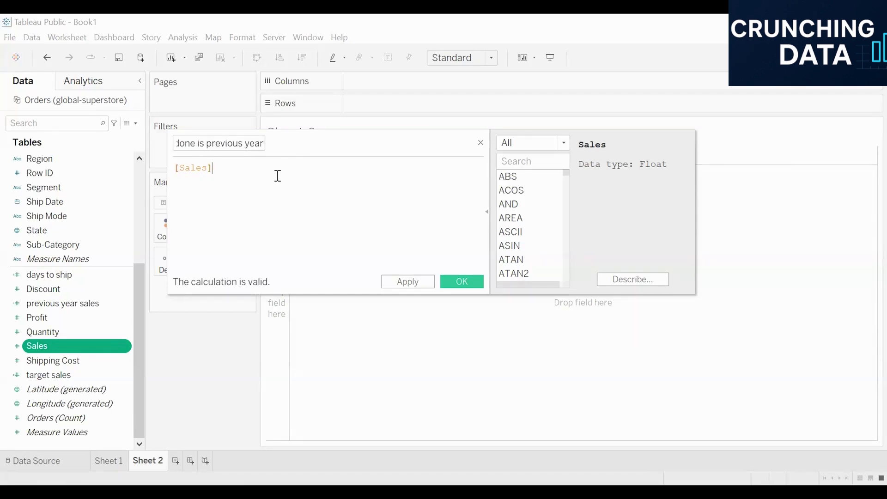
pyautogui.write('*8')
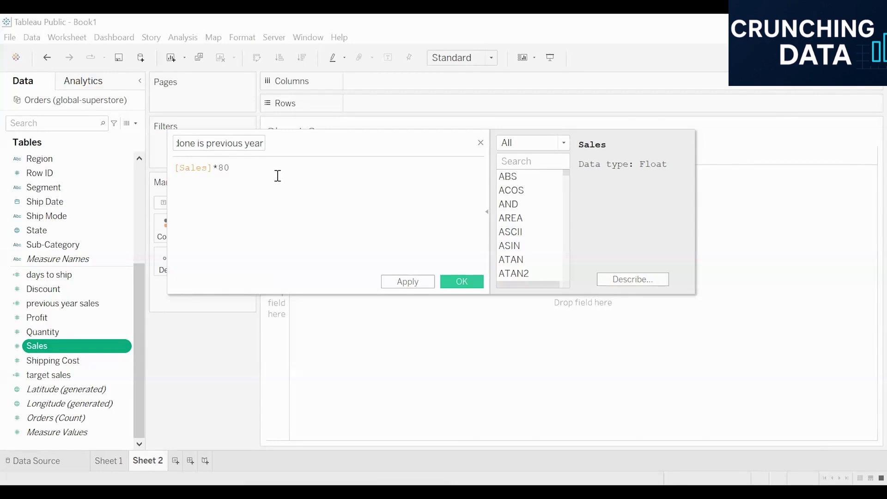
pyautogui.press('BackSpace')
pyautogui.write('0.8')
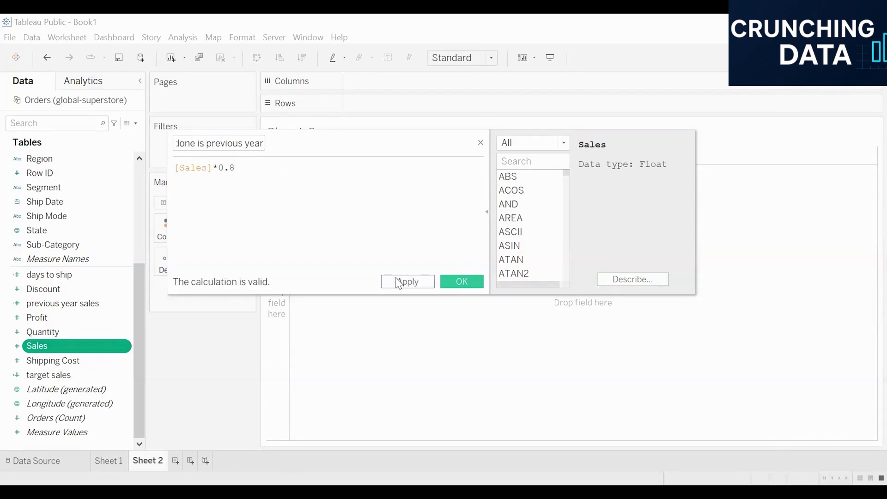
pyautogui.click(434, 283)
pyautogui.click(462, 282)
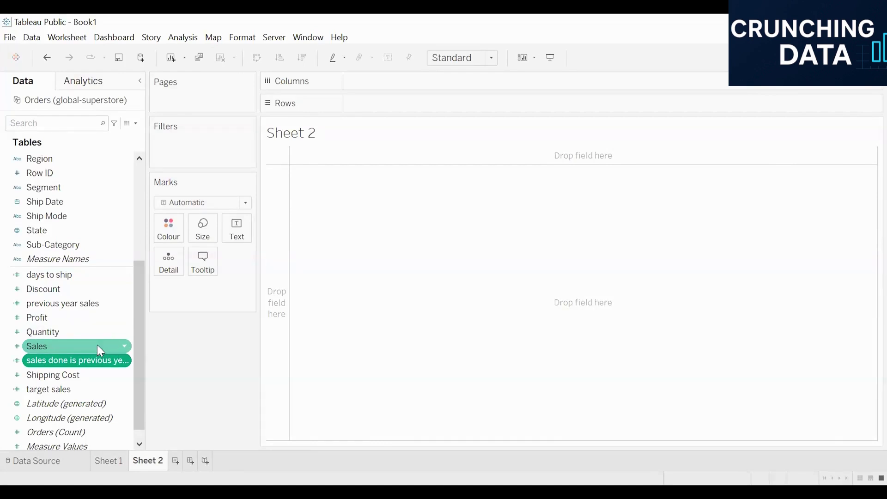
# Create a calculated field from Sales named "target" with the formula [Sales]*1.2
pyautogui.click(125, 348)
pyautogui.click(124, 347)
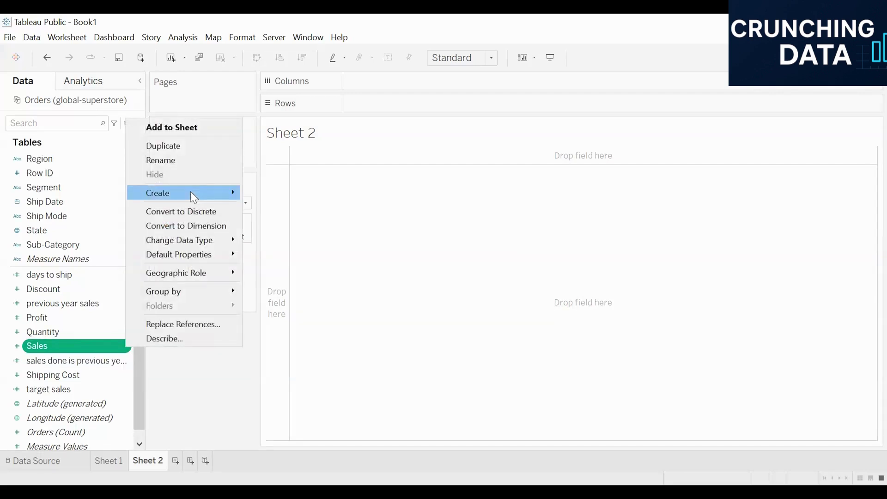
pyautogui.moveTo(191, 192)
pyautogui.click(276, 192)
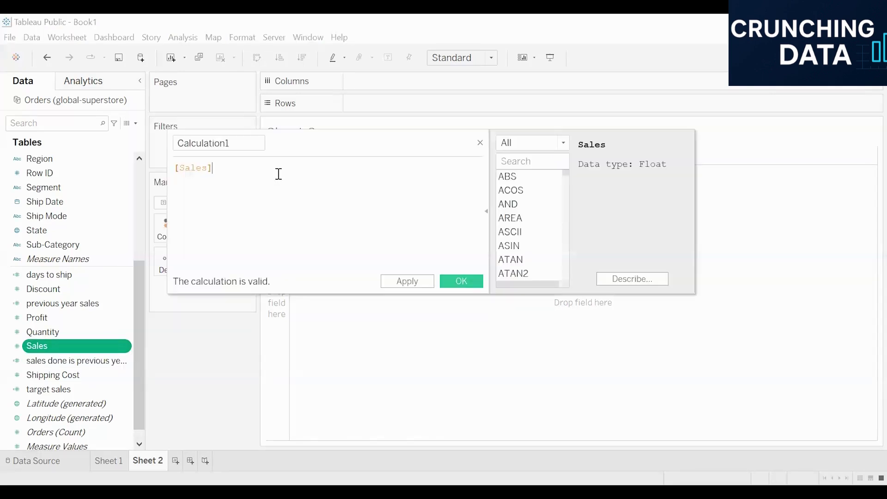
pyautogui.write('*1.2')
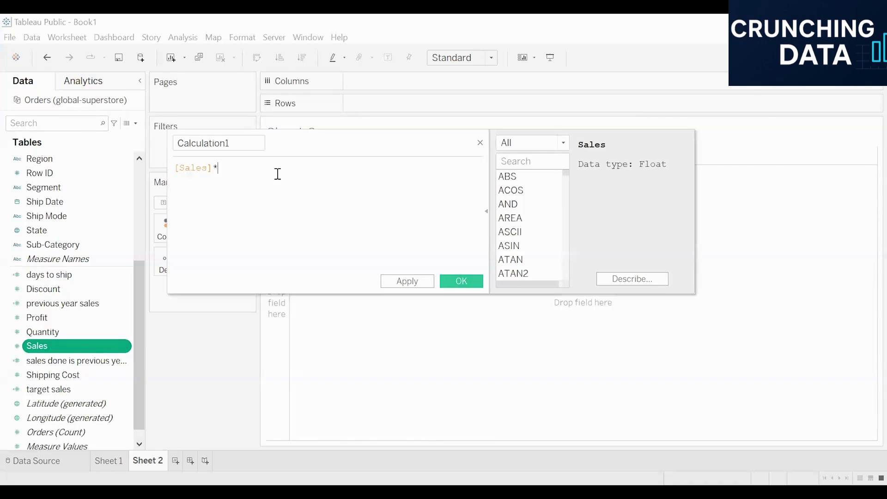
pyautogui.click(178, 143)
pyautogui.hotkey('ctrl', 'a')
pyautogui.write('target')
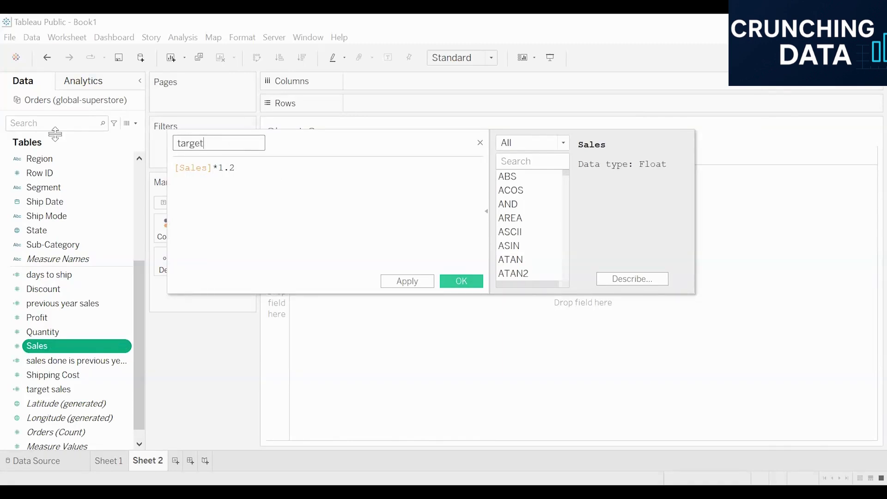
pyautogui.click(405, 281)
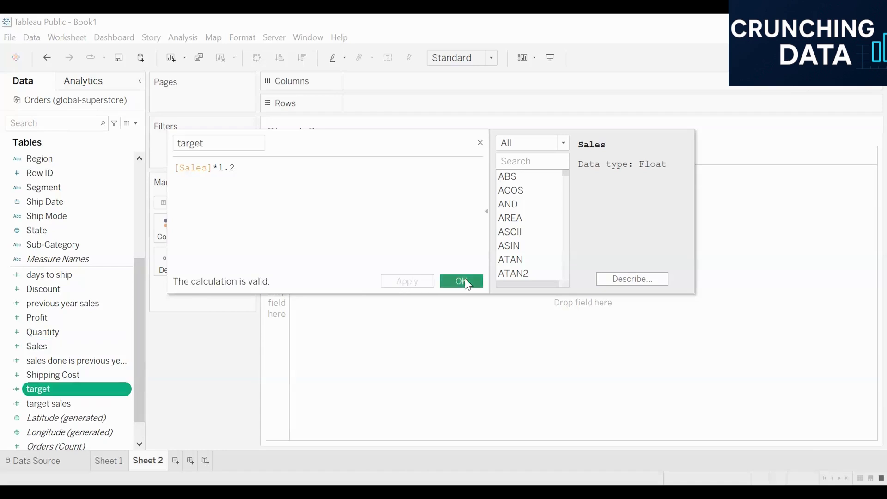
pyautogui.click(462, 281)
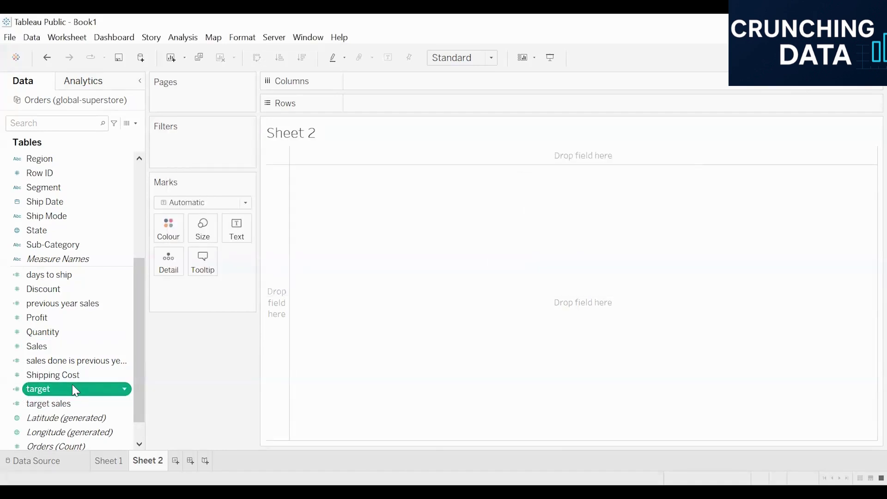
# Build a horizontal bar chart with Sales on columns and Category on rows, fitted to Entire View
pyautogui.doubleClick(72, 351)
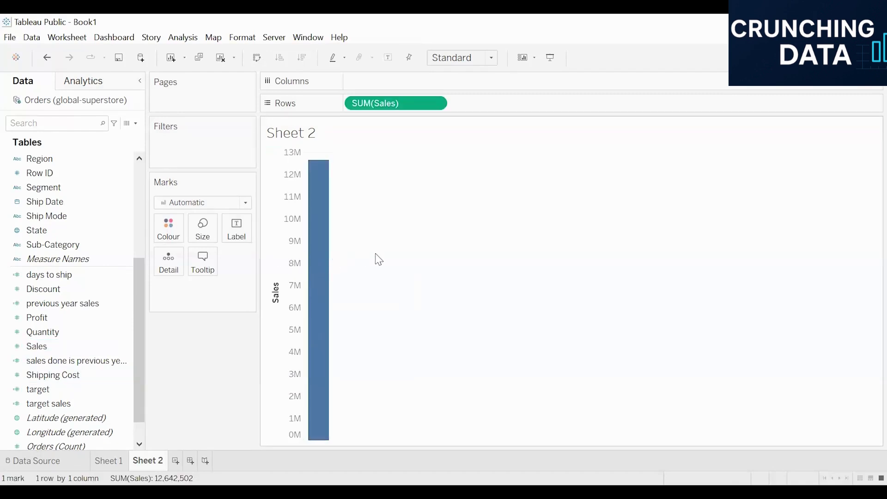
pyautogui.moveTo(379, 106); pyautogui.dragTo(379, 82)
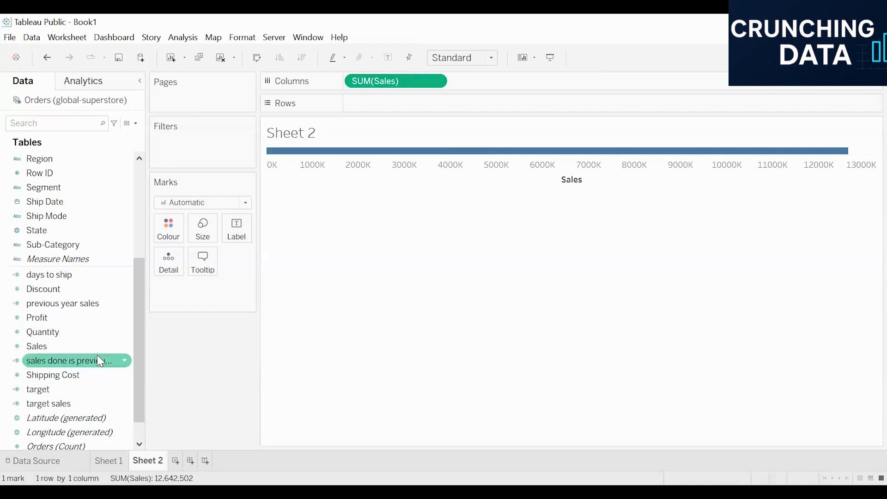
pyautogui.scroll(2, 96, 351)
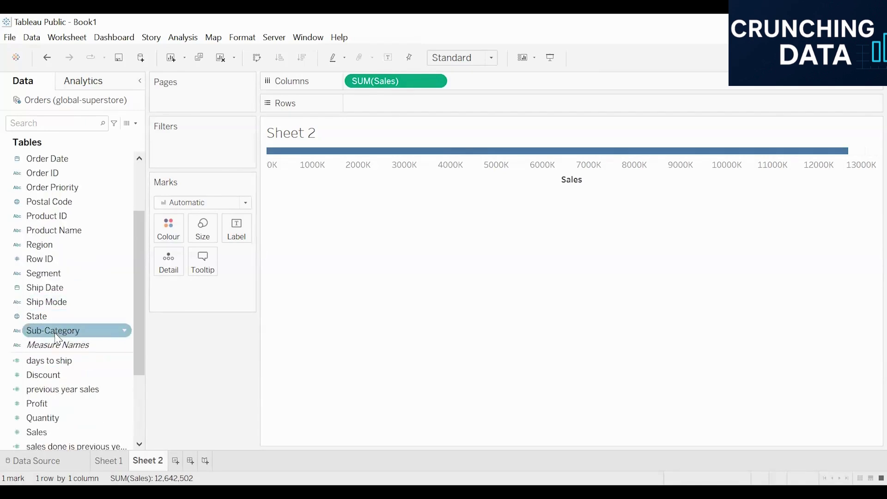
pyautogui.scroll(2, 69, 199)
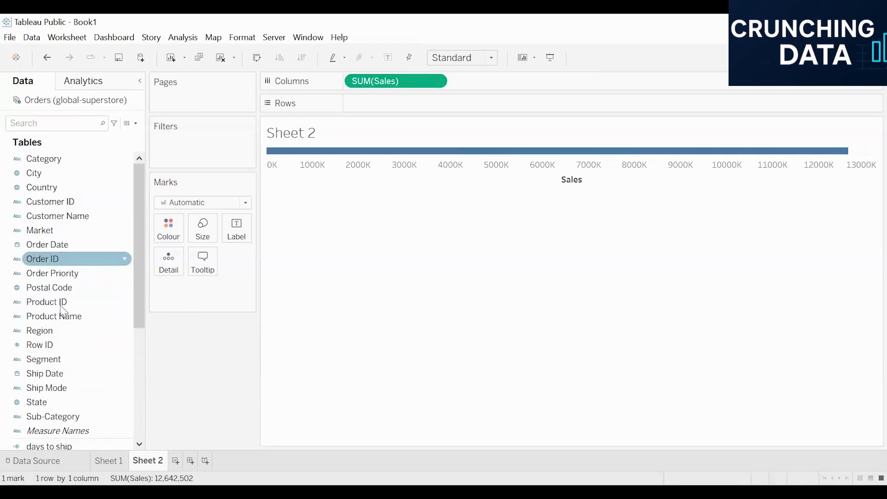
pyautogui.doubleClick(46, 161)
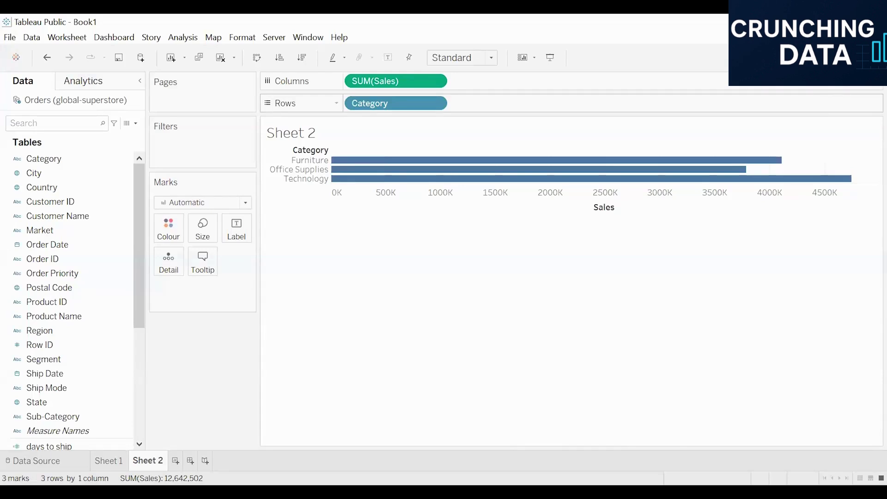
pyautogui.click(474, 60)
pyautogui.click(454, 106)
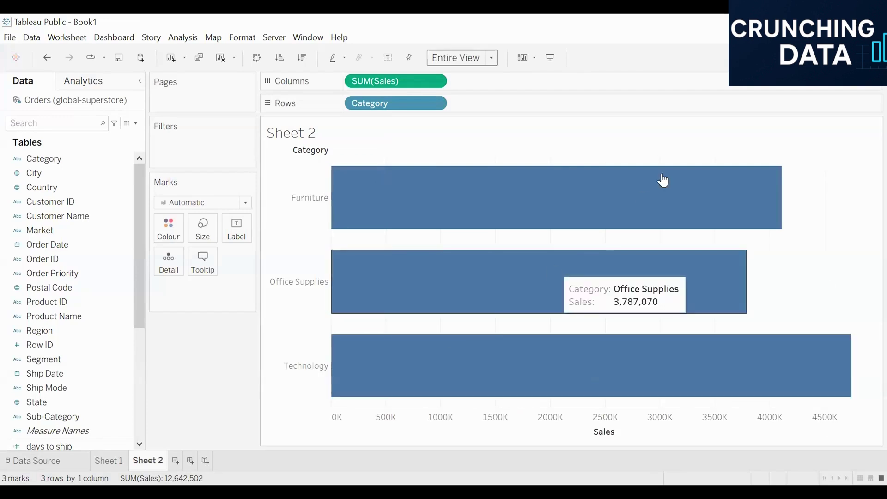
# Add the target and "sales done is previous year" measures to the chart's marks as Detail
pyautogui.scroll(-5, 119, 287)
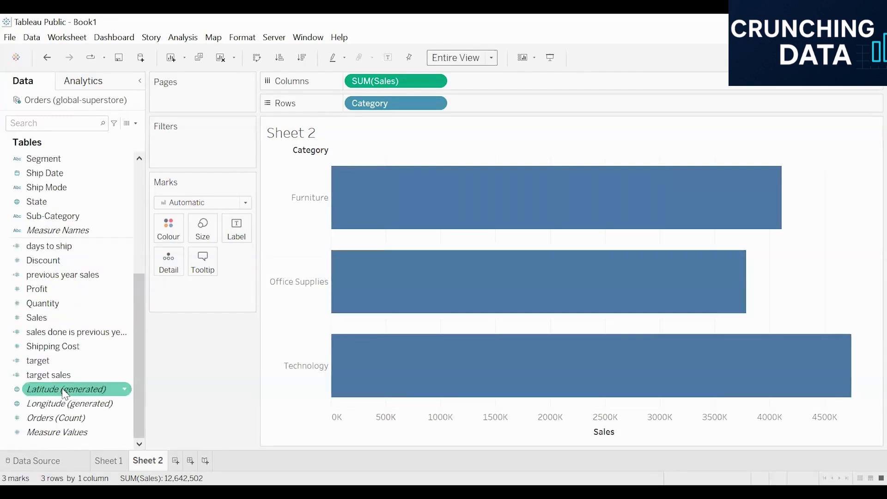
pyautogui.moveTo(46, 362); pyautogui.dragTo(168, 268)
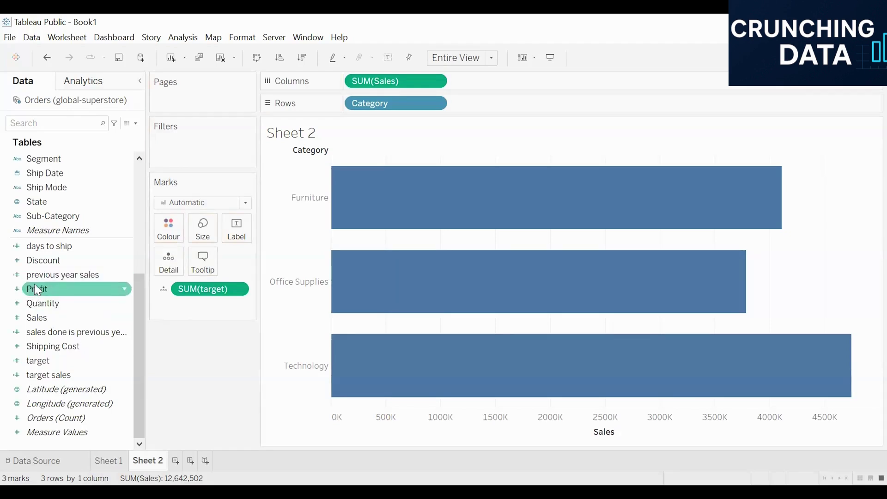
pyautogui.moveTo(38, 275); pyautogui.dragTo(169, 267)
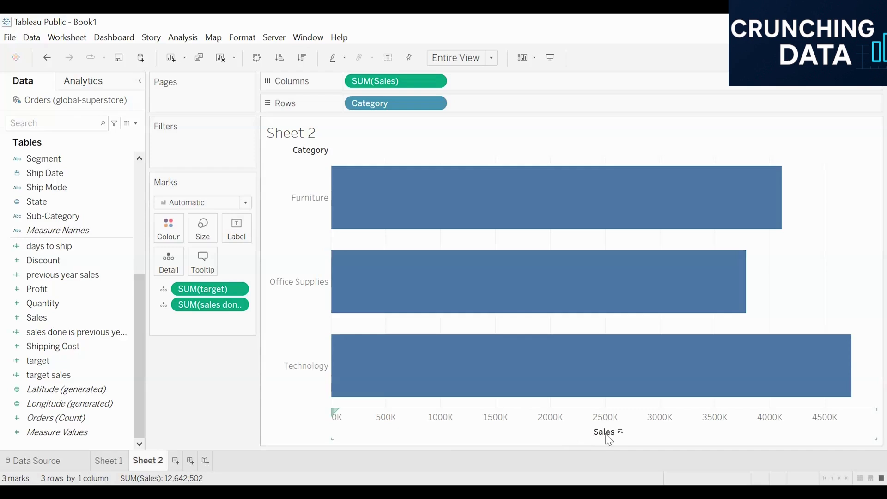
# Start adding a reference line to the Sales axis with its scope set to Per Cell
pyautogui.rightClick(396, 433)
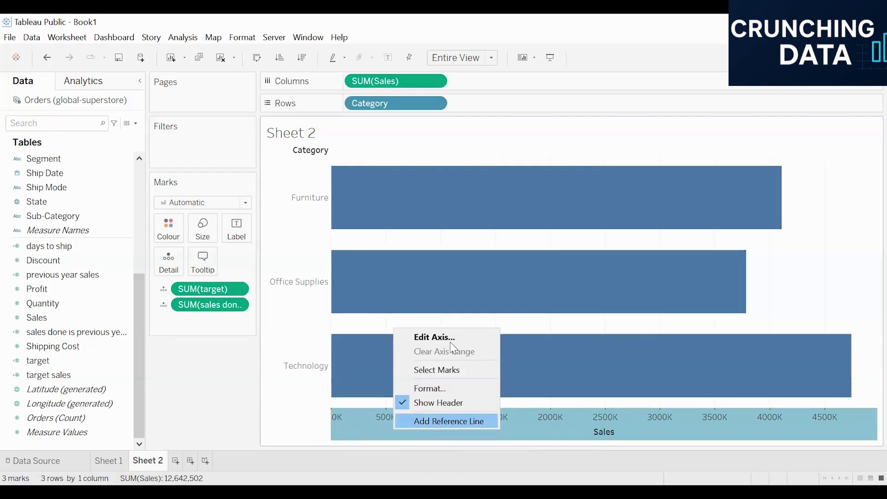
pyautogui.click(451, 420)
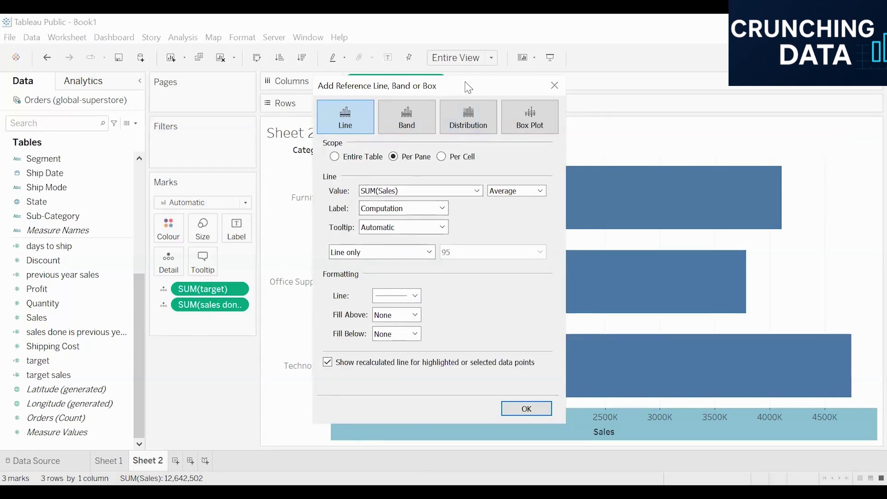
pyautogui.moveTo(465, 83); pyautogui.dragTo(250, 79)
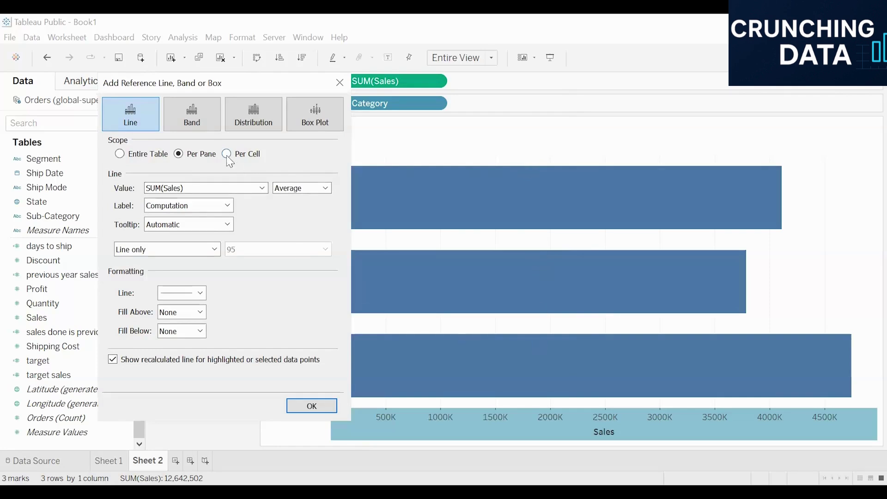
pyautogui.moveTo(206, 83); pyautogui.dragTo(216, 105)
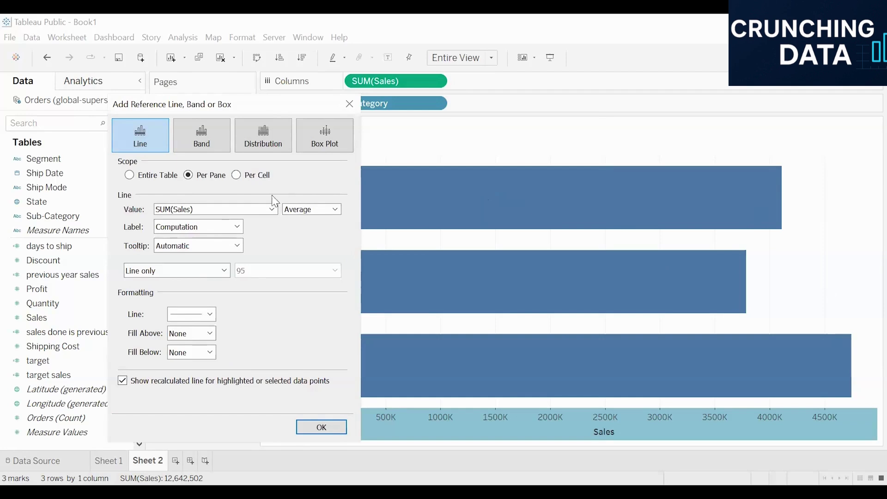
pyautogui.click(236, 174)
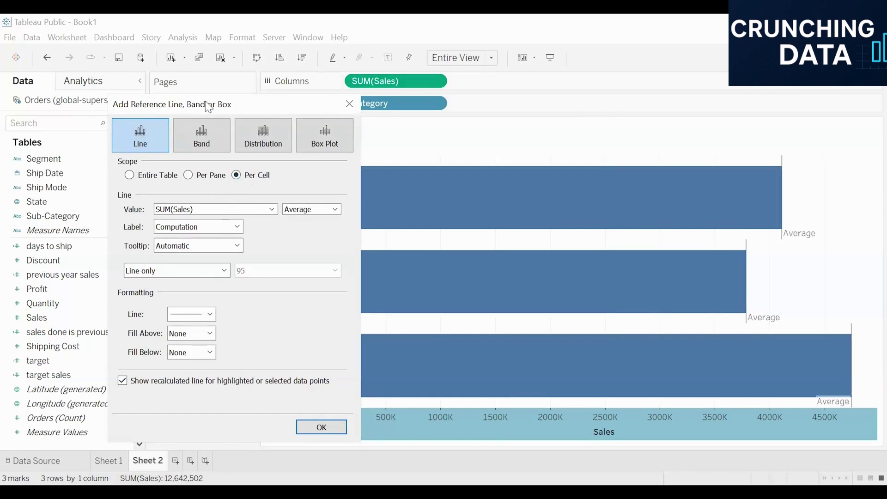
pyautogui.moveTo(208, 105); pyautogui.dragTo(209, 84)
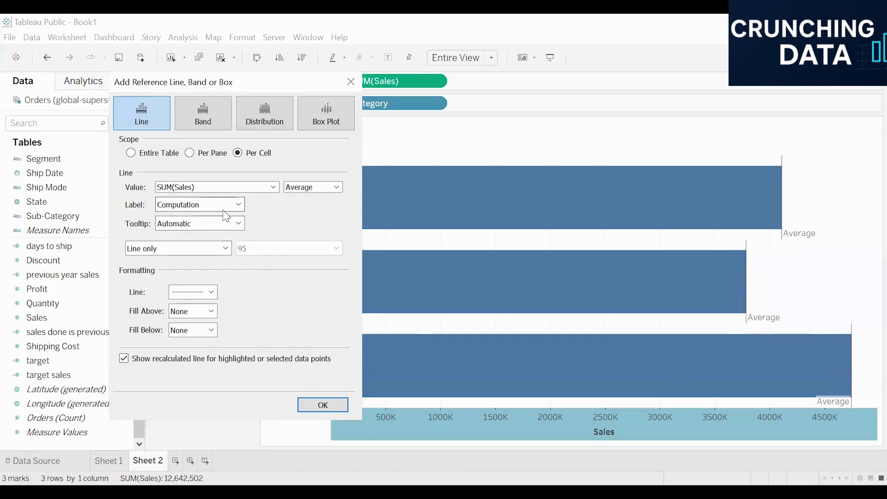
# Base the reference line on SUM(target) and aggregate it as Total
pyautogui.click(205, 188)
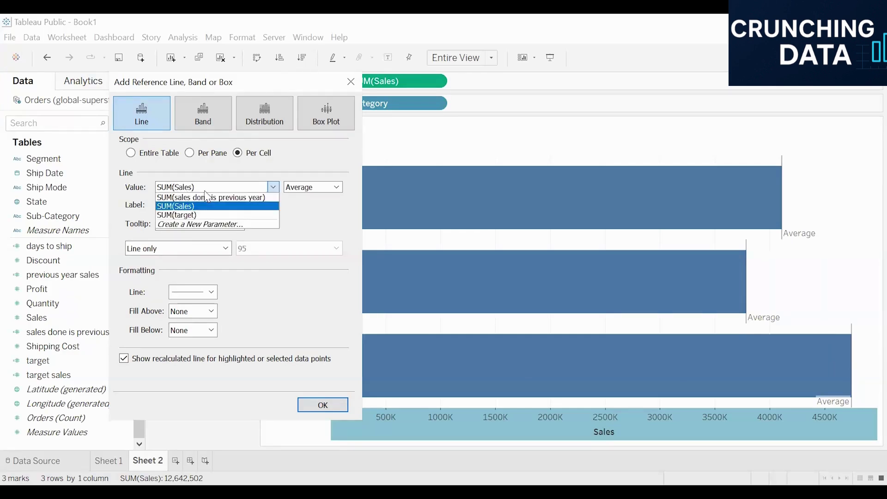
pyautogui.click(198, 214)
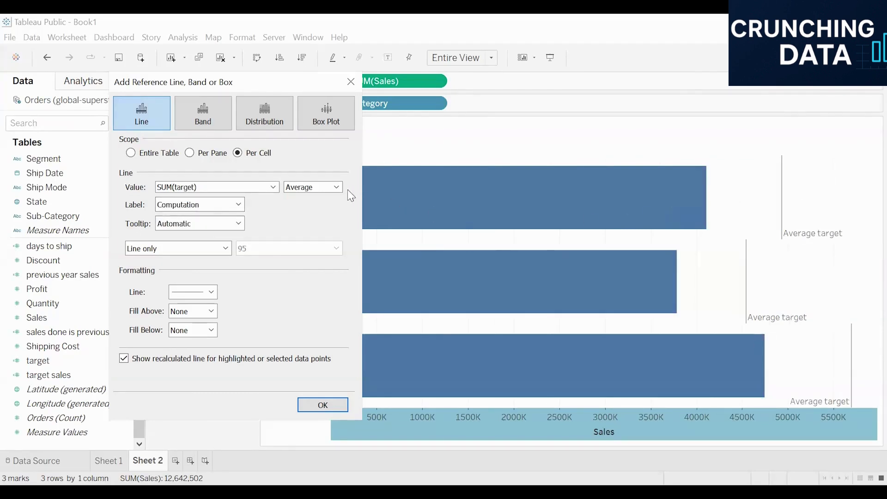
pyautogui.click(329, 189)
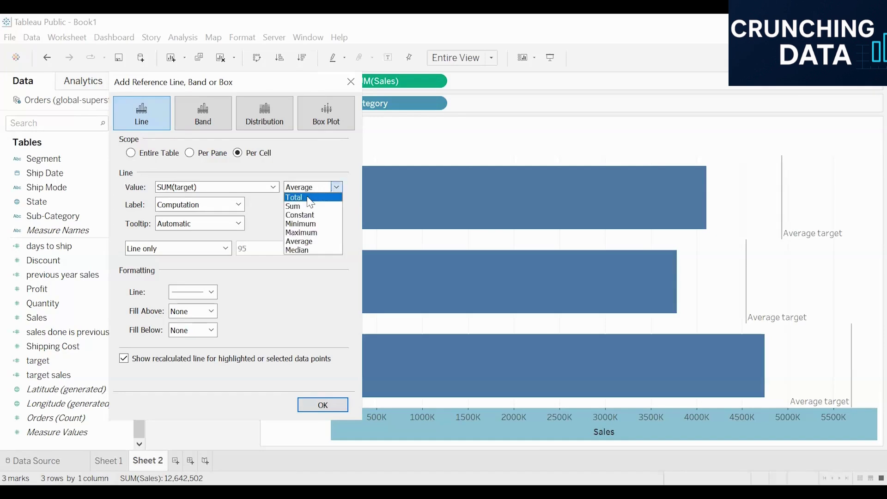
pyautogui.click(310, 199)
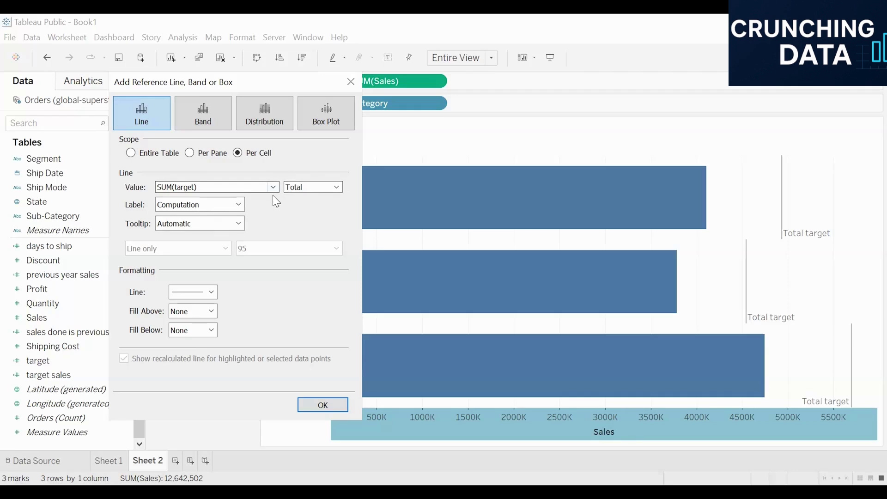
# Set the target reference line's label to None
pyautogui.click(236, 204)
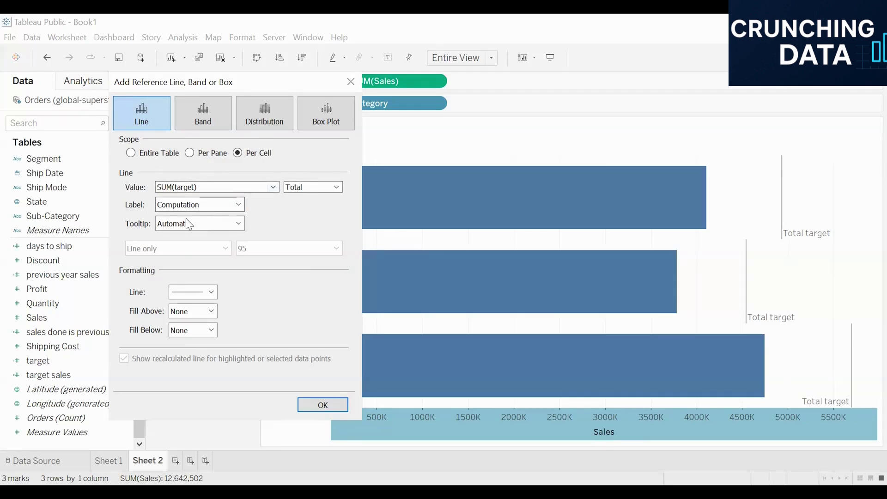
pyautogui.click(185, 226)
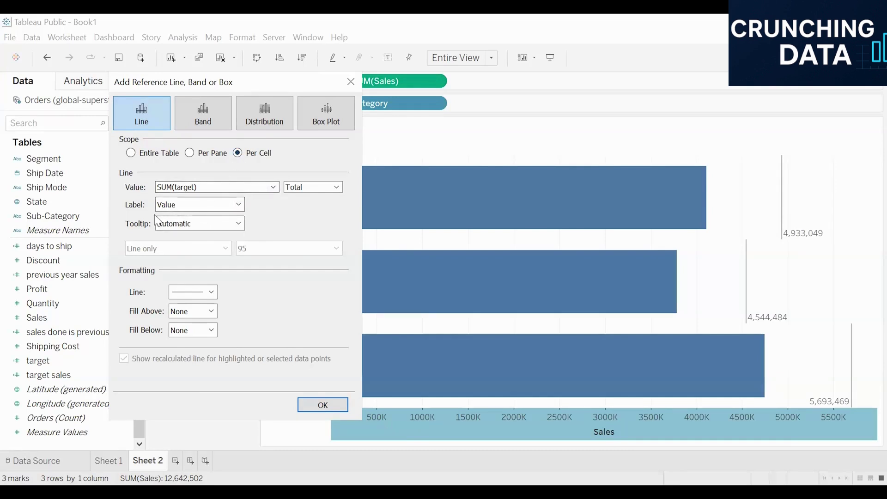
pyautogui.click(199, 204)
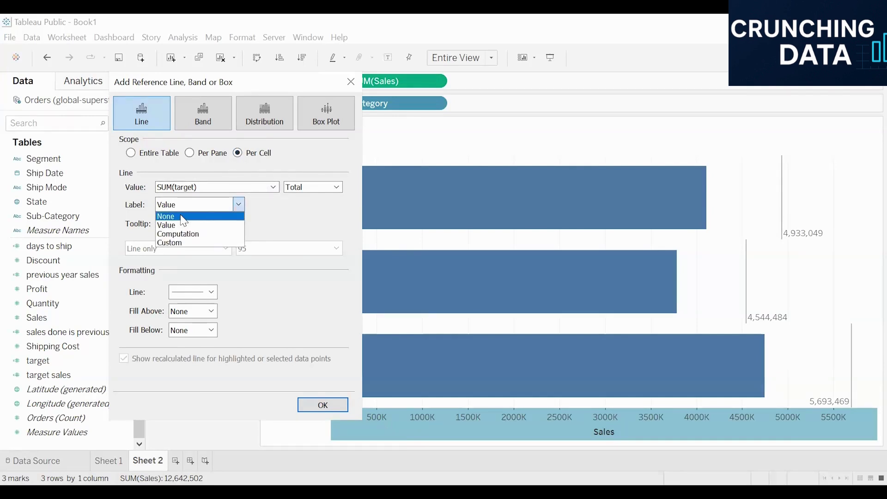
pyautogui.click(184, 217)
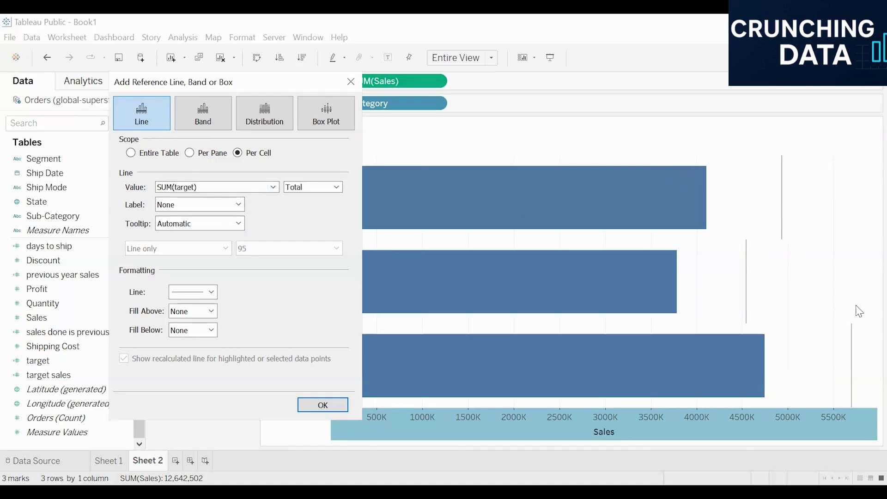
# Format the target reference line as a green dashed line of medium thickness and apply it to the chart
pyautogui.click(202, 296)
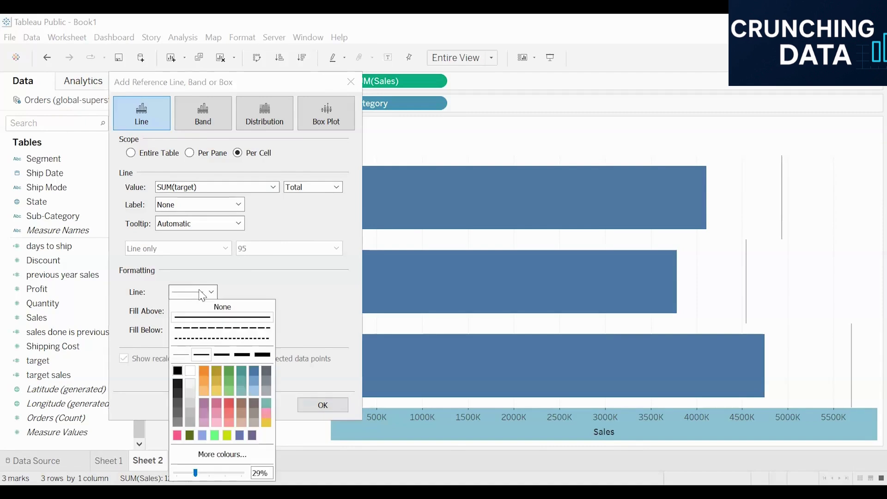
pyautogui.click(206, 339)
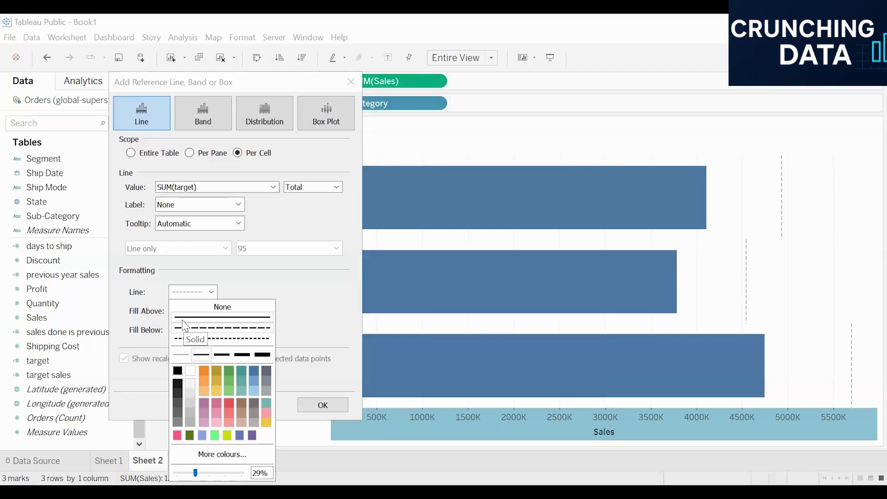
pyautogui.click(261, 354)
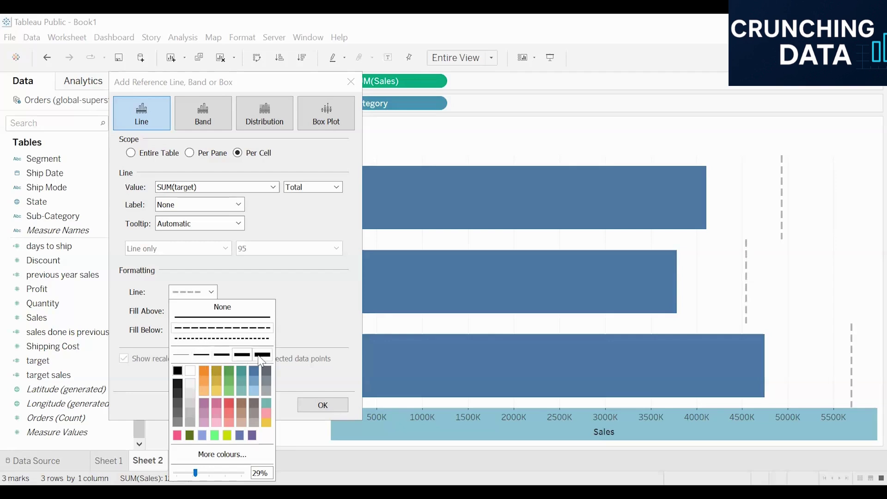
pyautogui.click(225, 355)
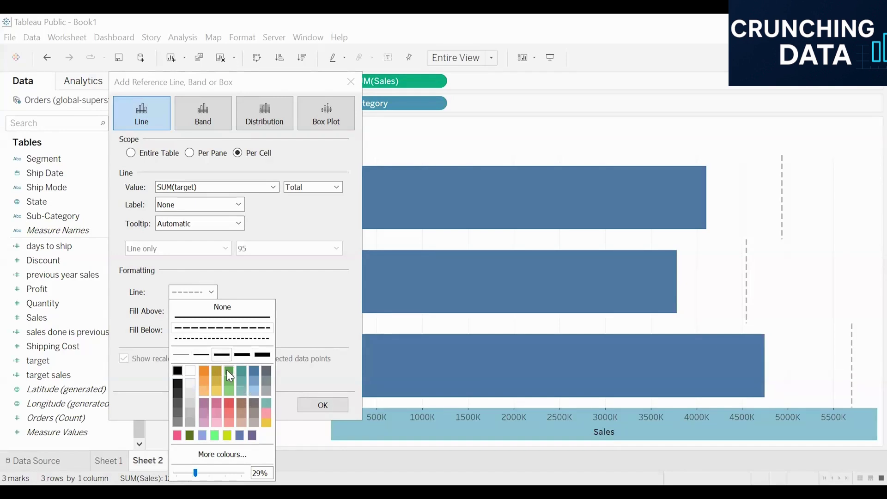
pyautogui.click(229, 373)
pyautogui.click(222, 331)
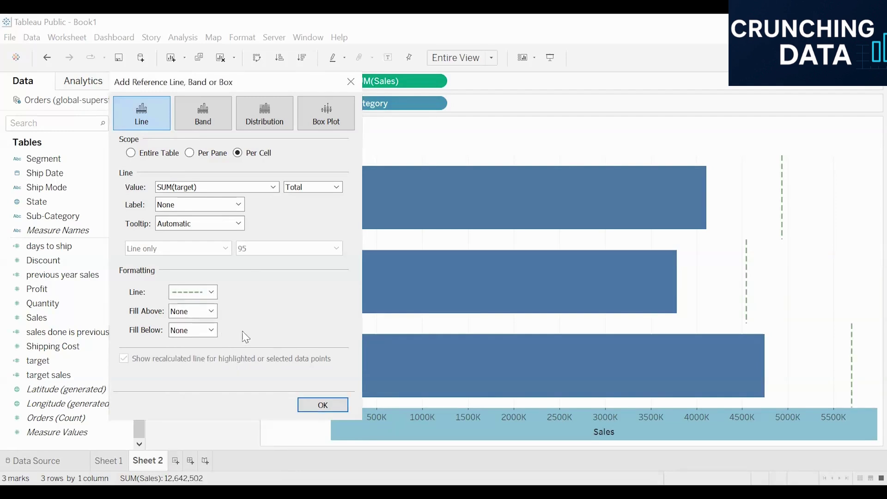
pyautogui.click(332, 404)
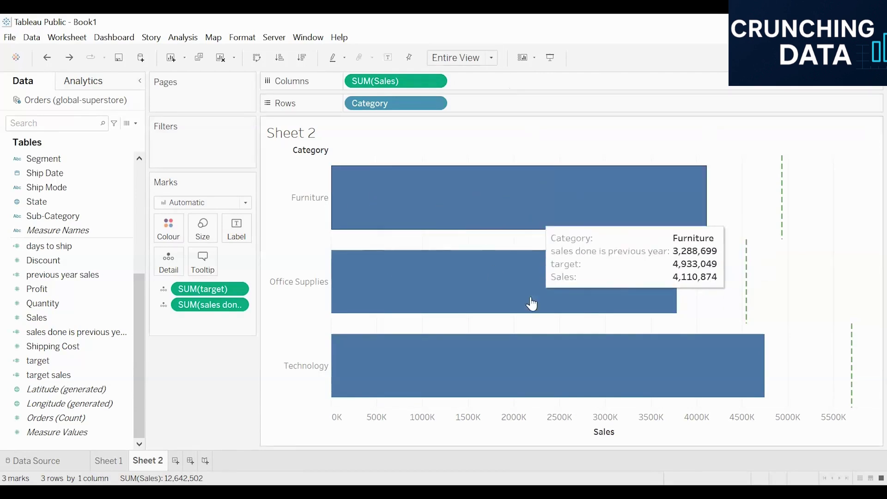
# Place the "sales done is previous year" measure on Columns, ahead of Sales
pyautogui.moveTo(500, 202)
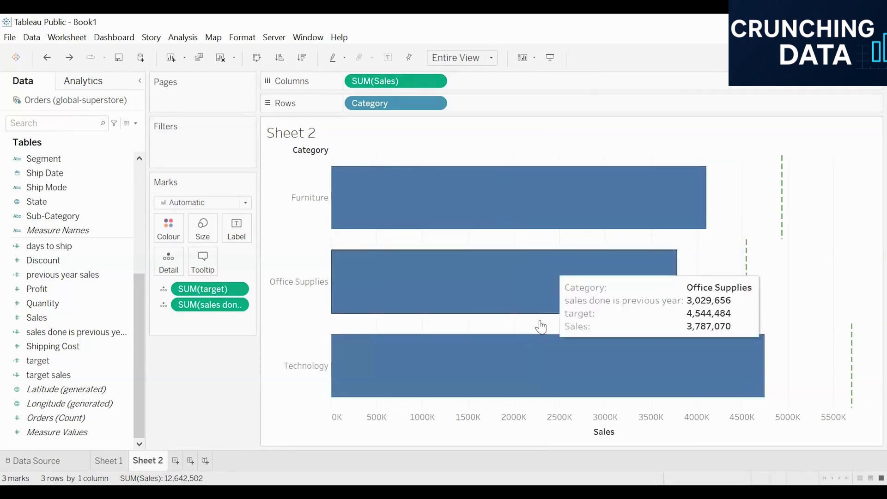
pyautogui.click(77, 334)
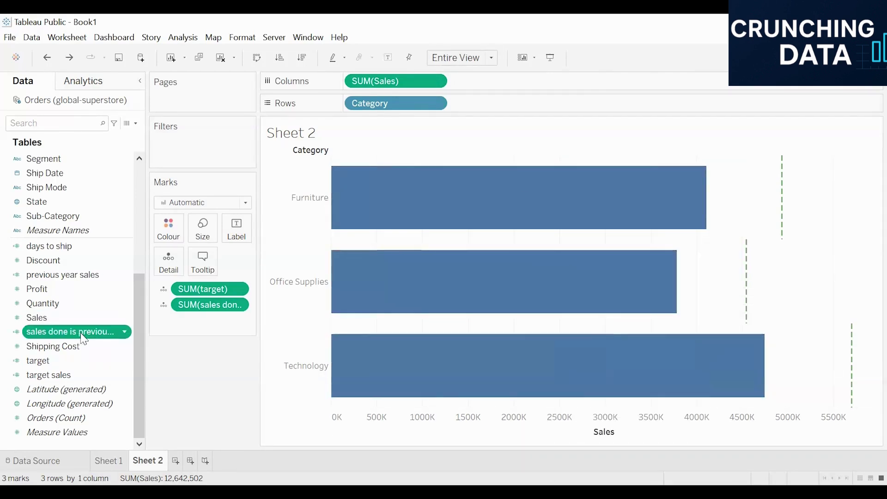
pyautogui.moveTo(80, 333); pyautogui.dragTo(344, 80)
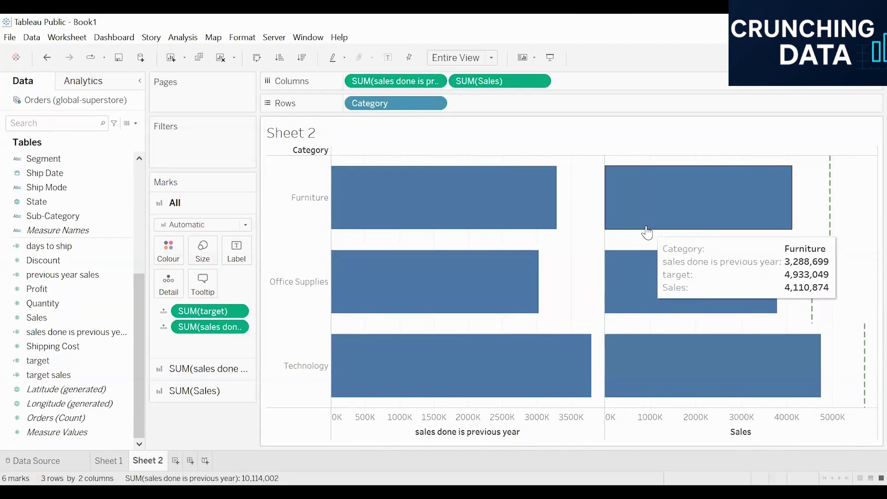
# Combine the Sales axis with the "sales done is previous year" axis as a dual axis
pyautogui.click(573, 441)
pyautogui.rightClick(573, 439)
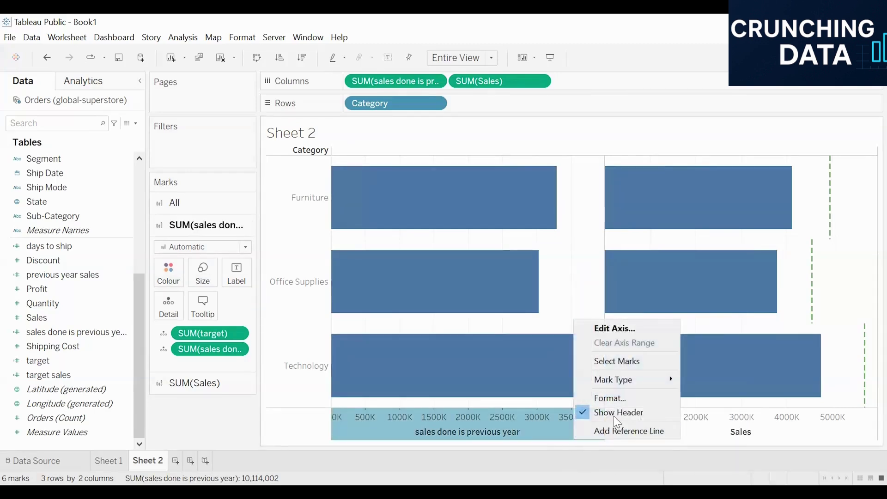
pyautogui.rightClick(701, 435)
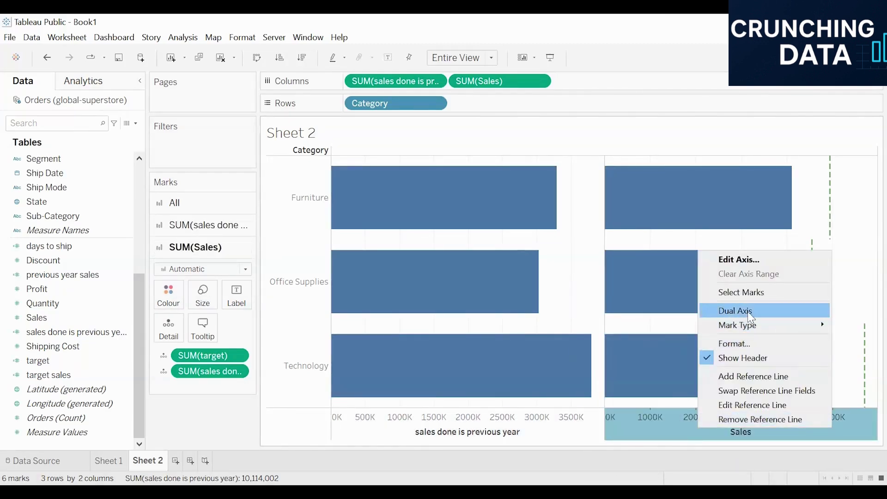
pyautogui.rightClick(557, 437)
pyautogui.rightClick(680, 437)
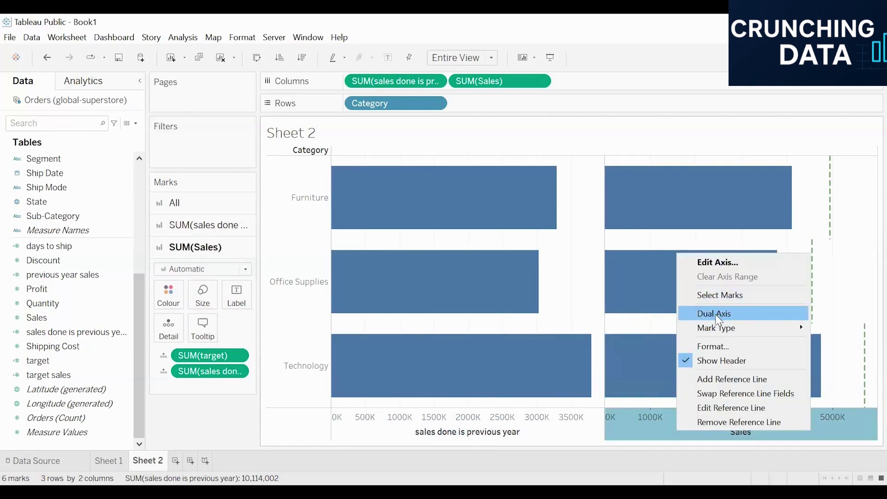
pyautogui.click(715, 314)
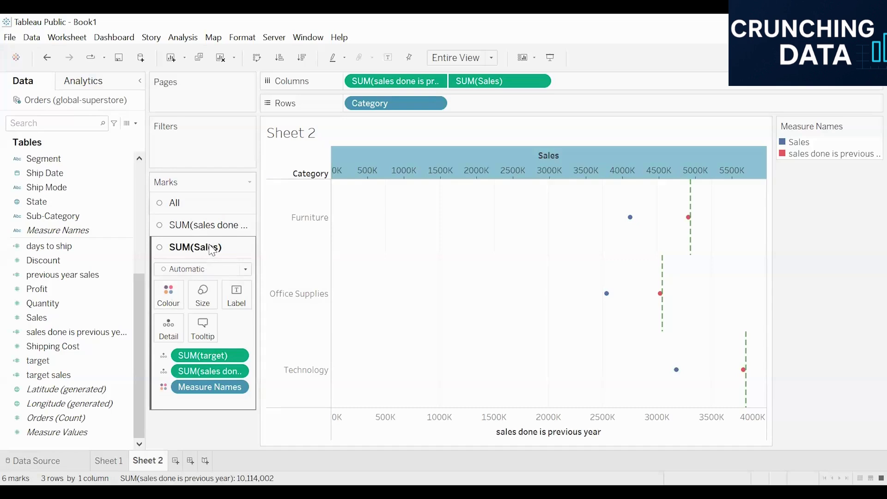
# Change the mark type of both Sales and "sales done is previous year" to Bar and synchronise the two axes
pyautogui.click(198, 270)
pyautogui.click(178, 297)
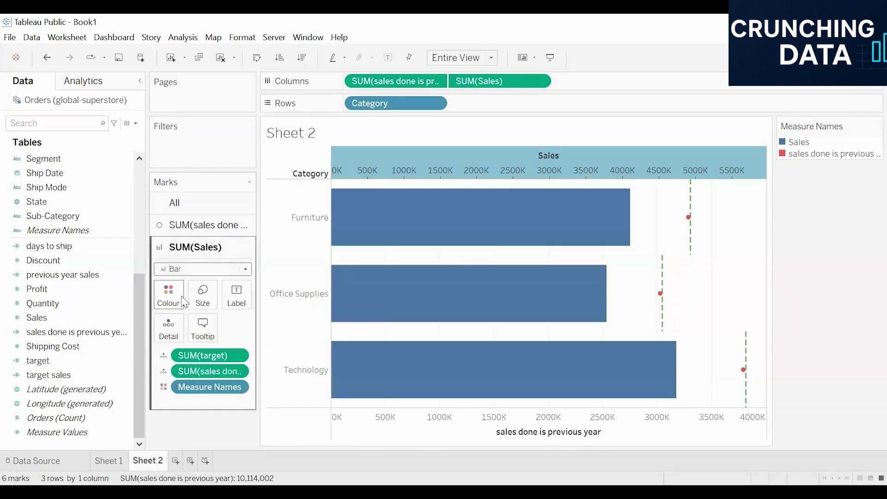
pyautogui.click(200, 227)
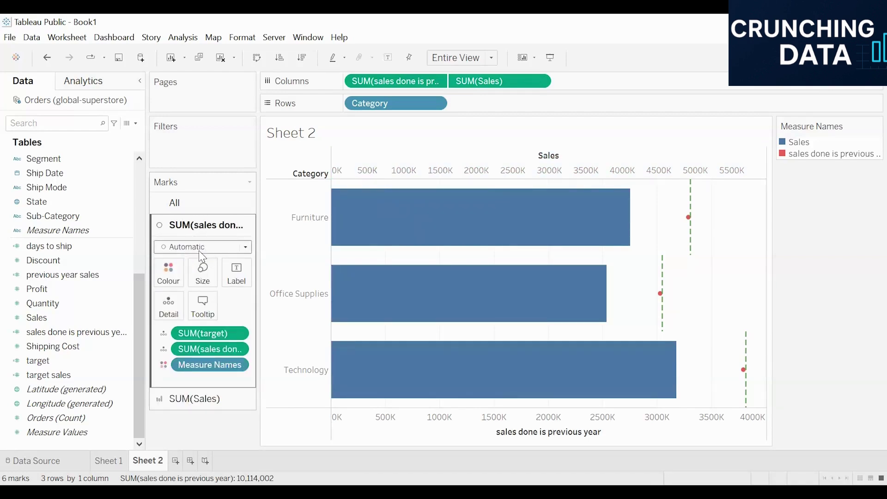
pyautogui.click(200, 247)
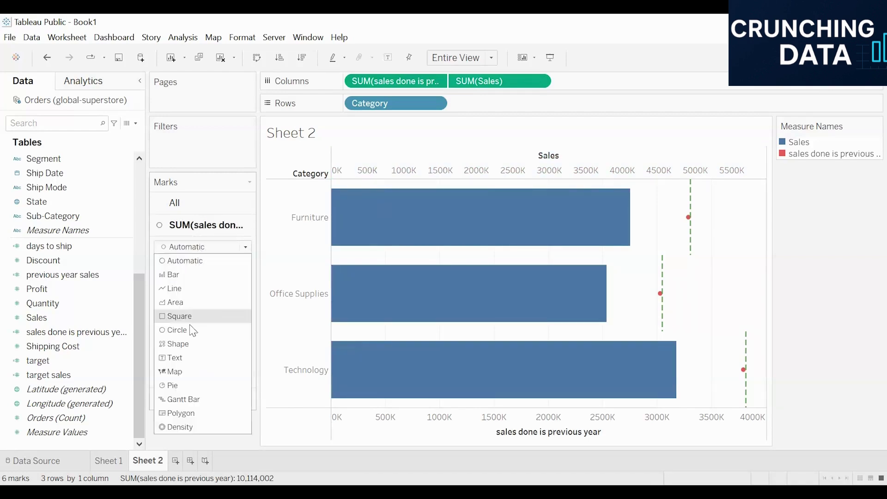
pyautogui.click(195, 275)
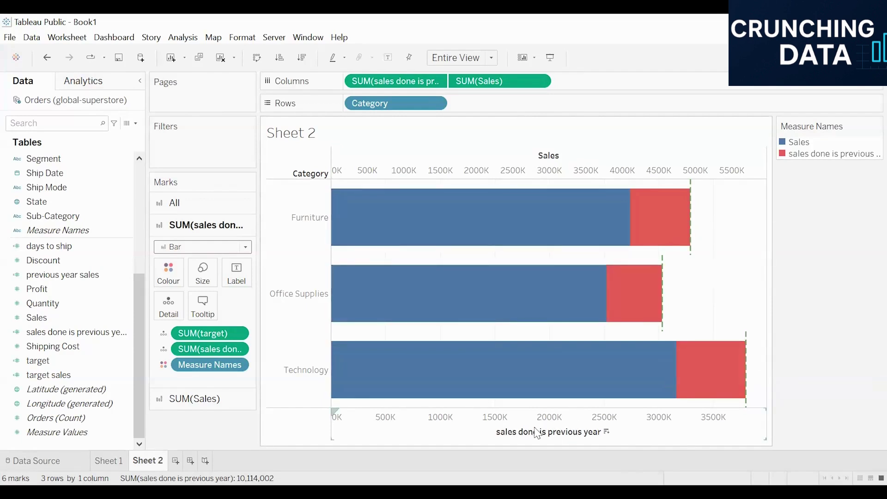
pyautogui.rightClick(633, 423)
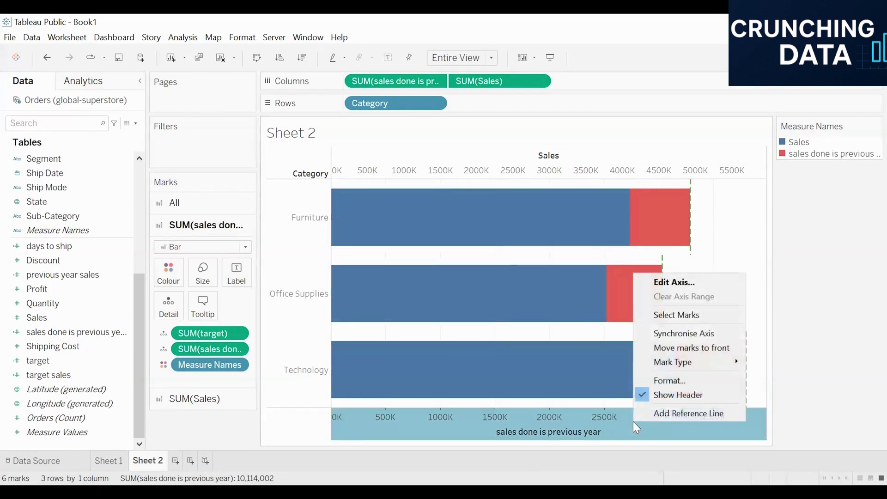
pyautogui.click(678, 336)
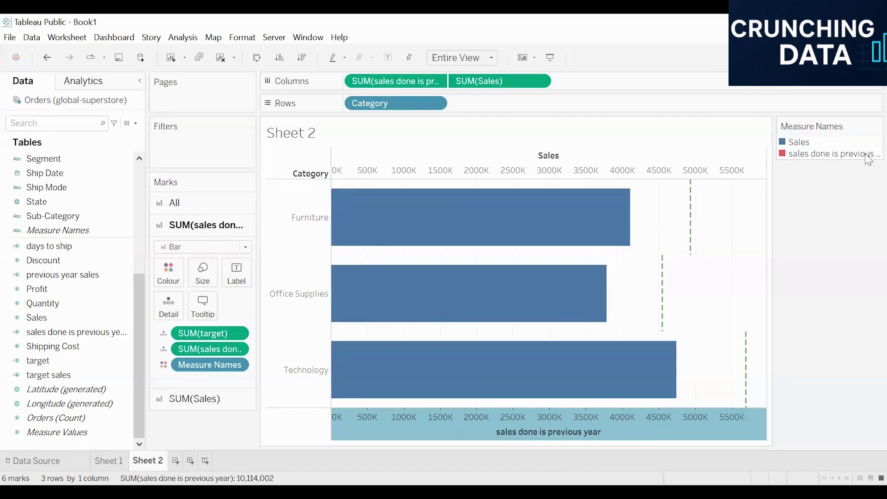
# Make the Sales bars slightly narrower so they sit inside the "sales done is previous year" bars
pyautogui.moveTo(460, 212)
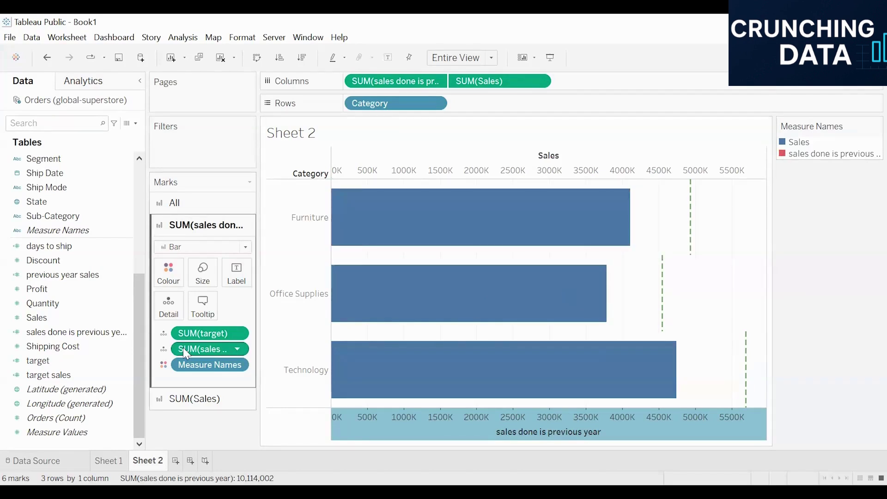
pyautogui.click(219, 400)
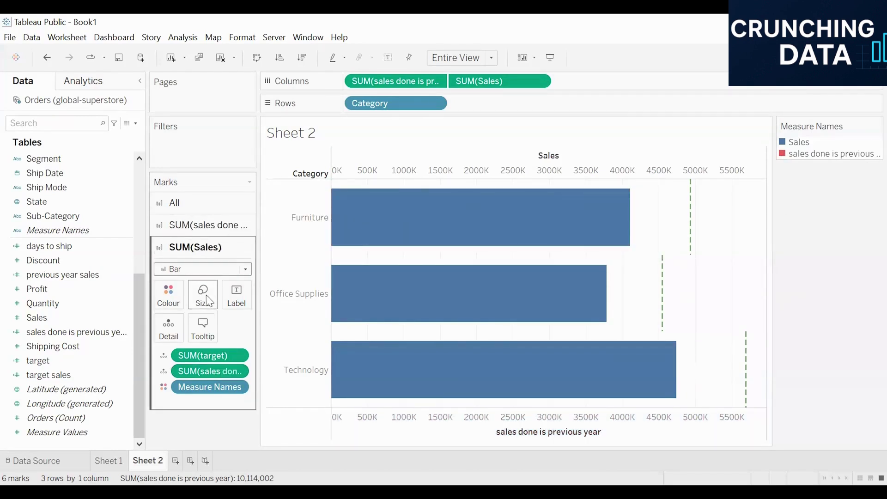
pyautogui.click(204, 295)
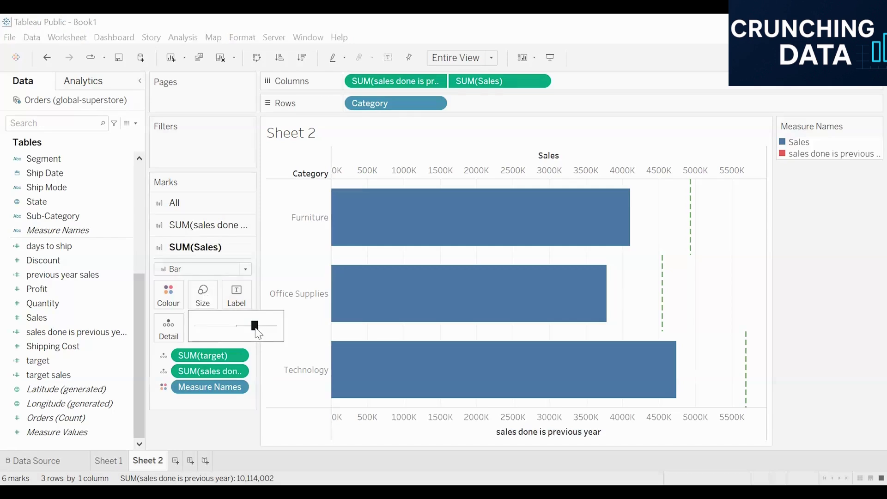
pyautogui.moveTo(254, 326); pyautogui.dragTo(243, 326)
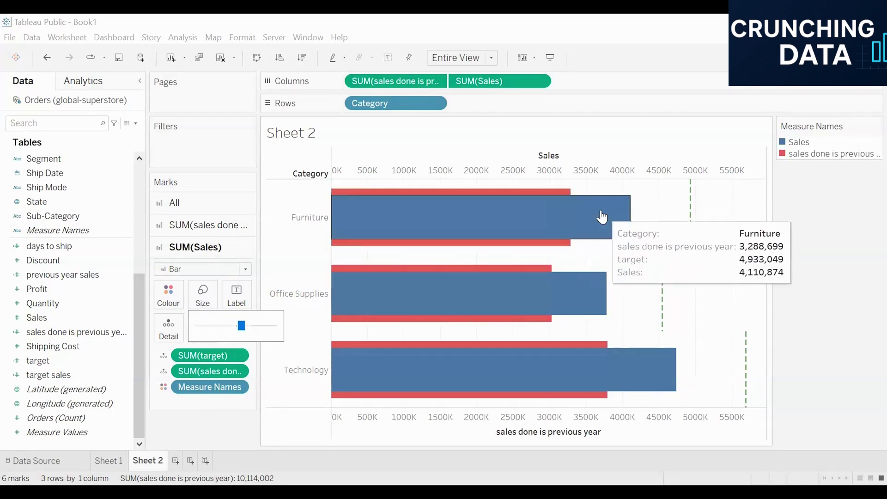
pyautogui.moveTo(691, 174)
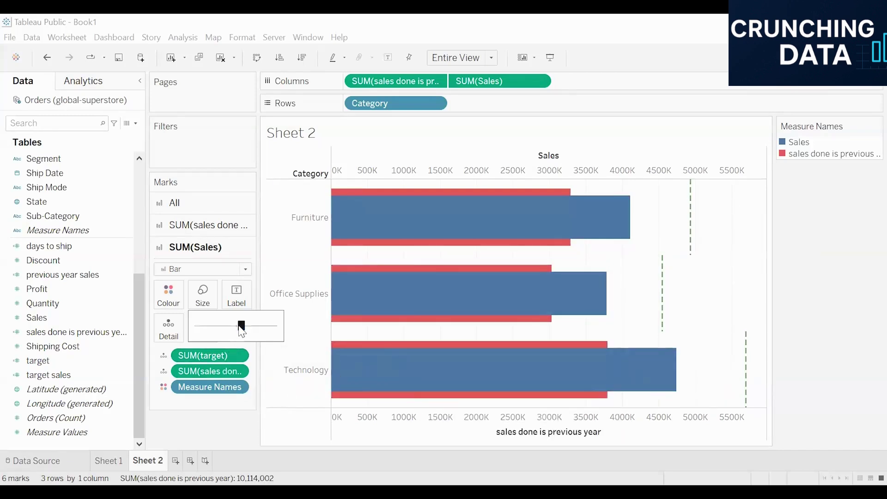
# Compare the bar layering with the chart on Sheet 1, return to Sheet 2 and inspect its target reference lines
pyautogui.click(221, 226)
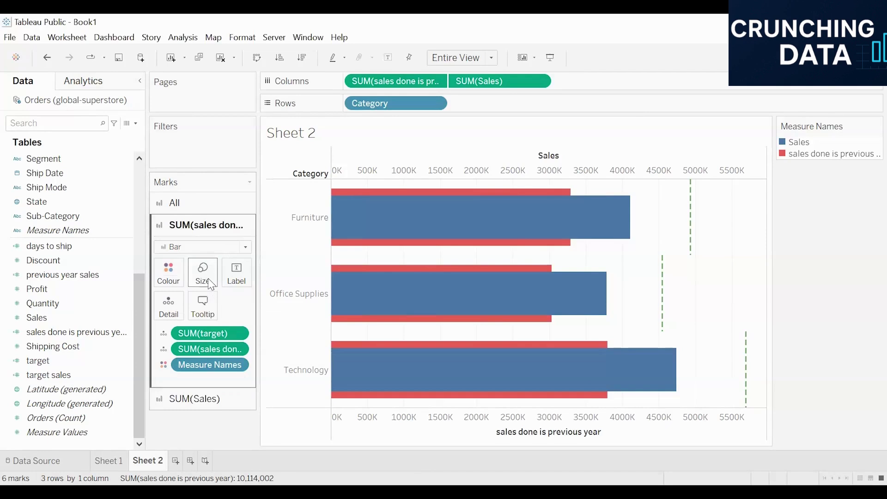
pyautogui.click(108, 460)
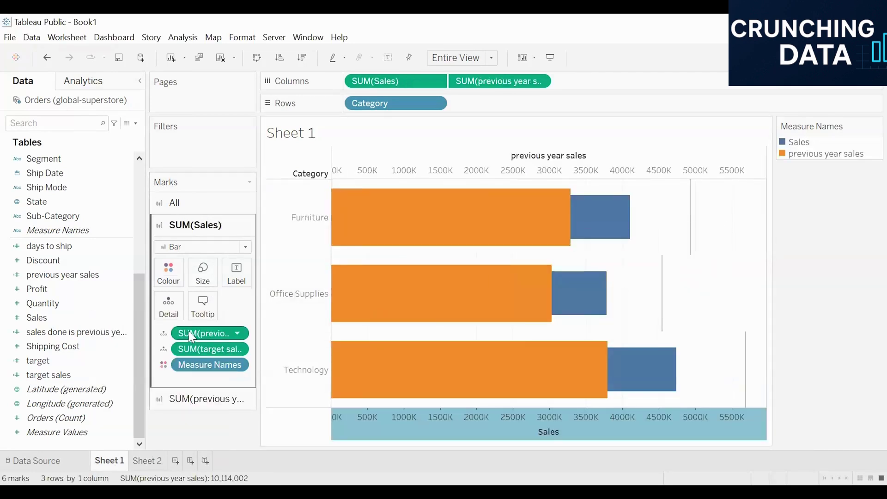
pyautogui.click(147, 460)
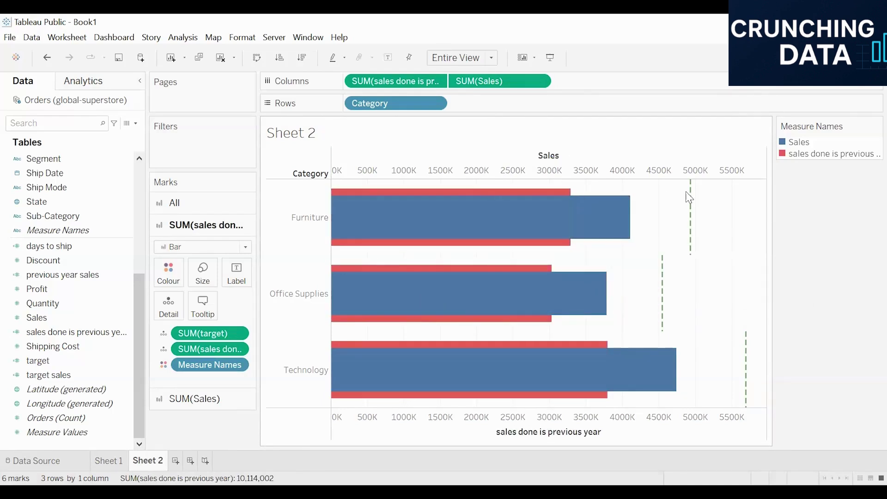
pyautogui.moveTo(663, 276)
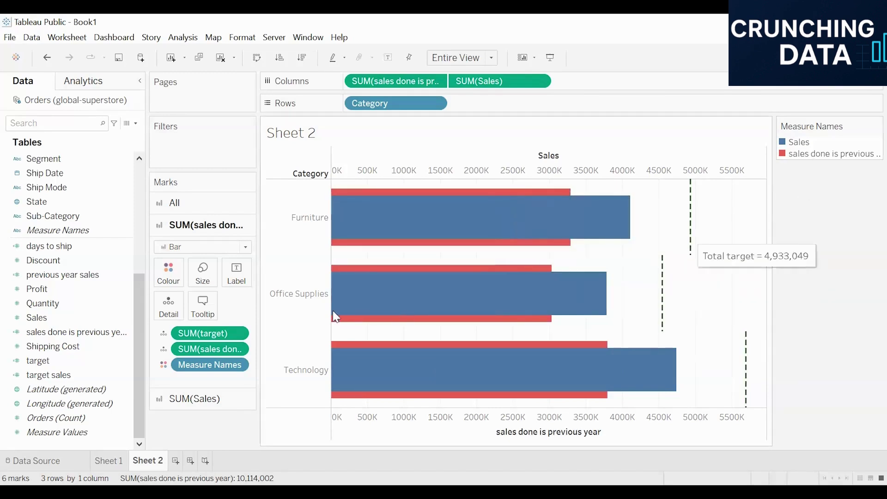
# Recolour the "sales done is previous year" bars bright green and apply the new colour to the chart
pyautogui.click(181, 280)
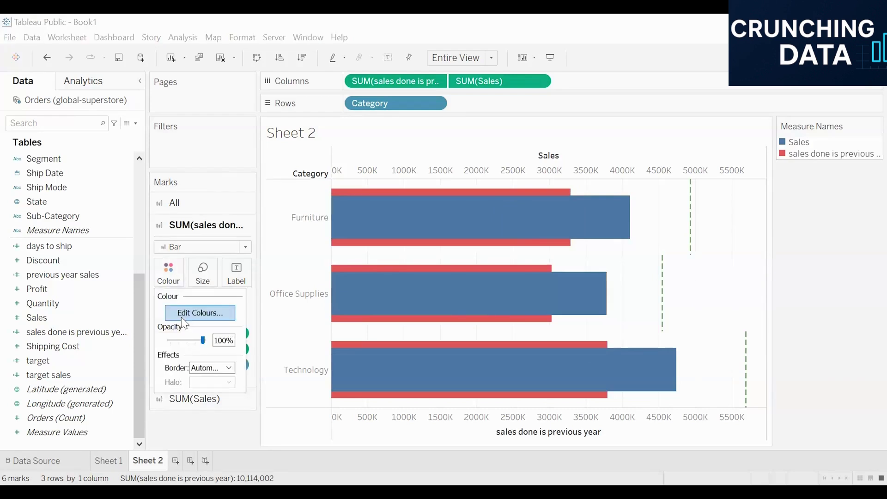
pyautogui.click(200, 313)
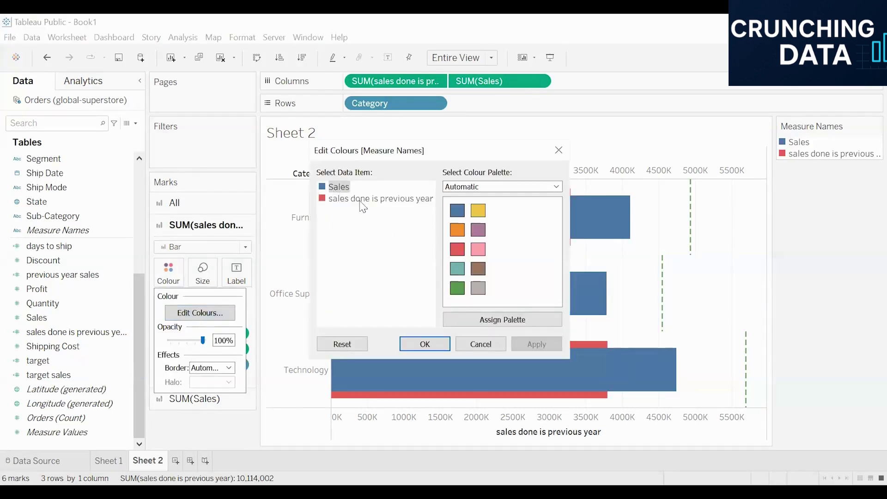
pyautogui.click(344, 200)
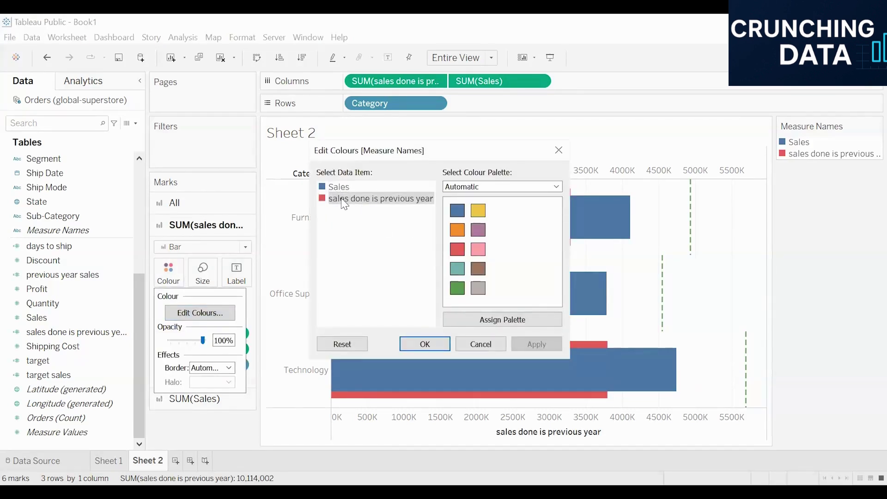
pyautogui.doubleClick(343, 200)
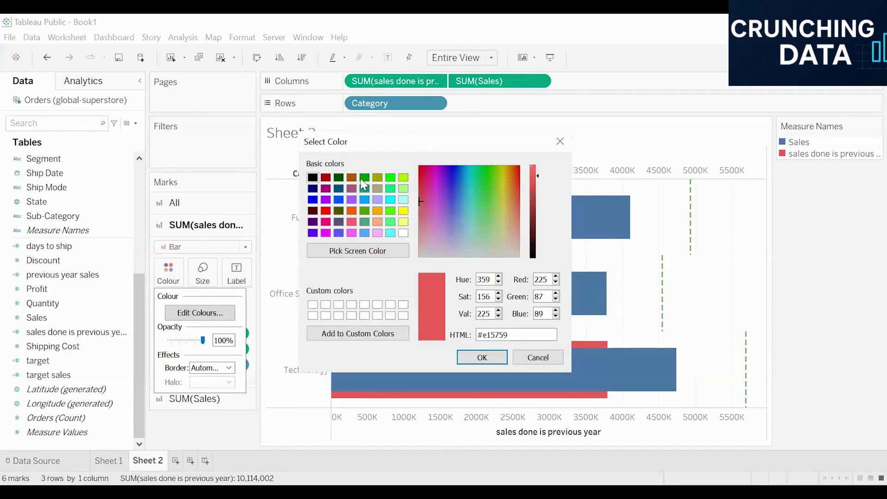
pyautogui.click(390, 188)
pyautogui.click(482, 357)
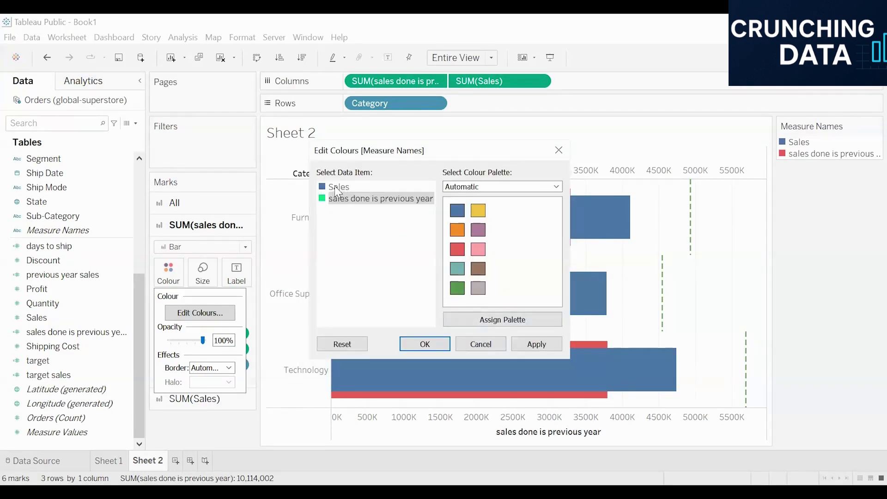
pyautogui.click(536, 344)
pyautogui.click(421, 345)
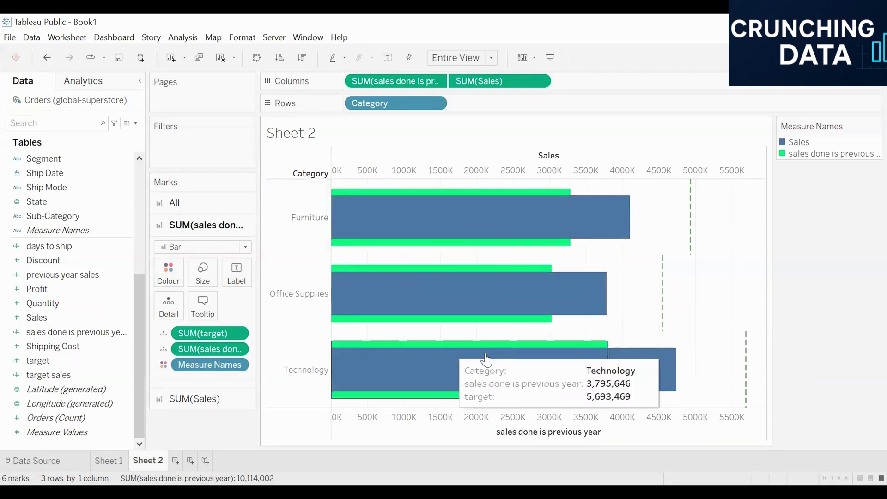
# Inspect the target reference line and display the recommended chart types for the current fields
pyautogui.moveTo(689, 206)
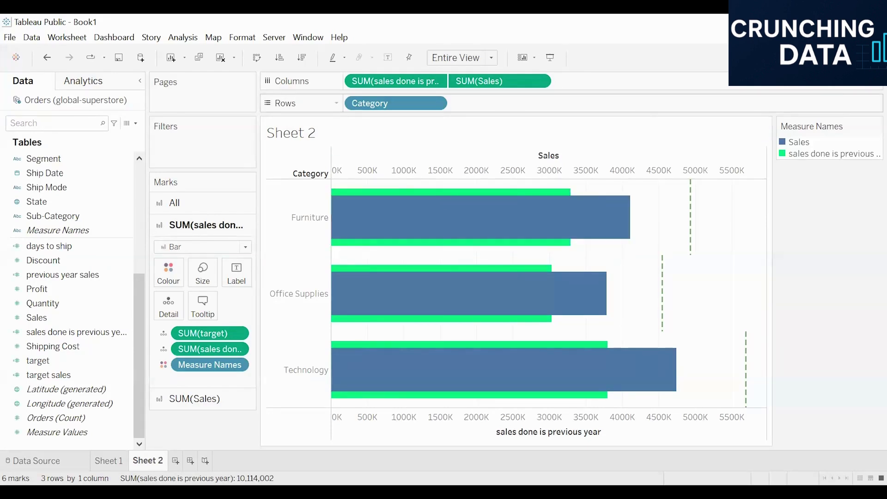
pyautogui.click(869, 57)
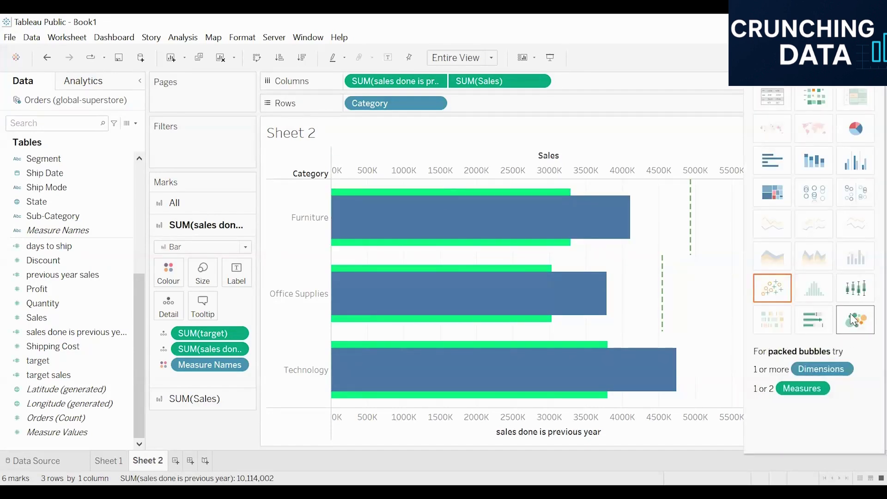